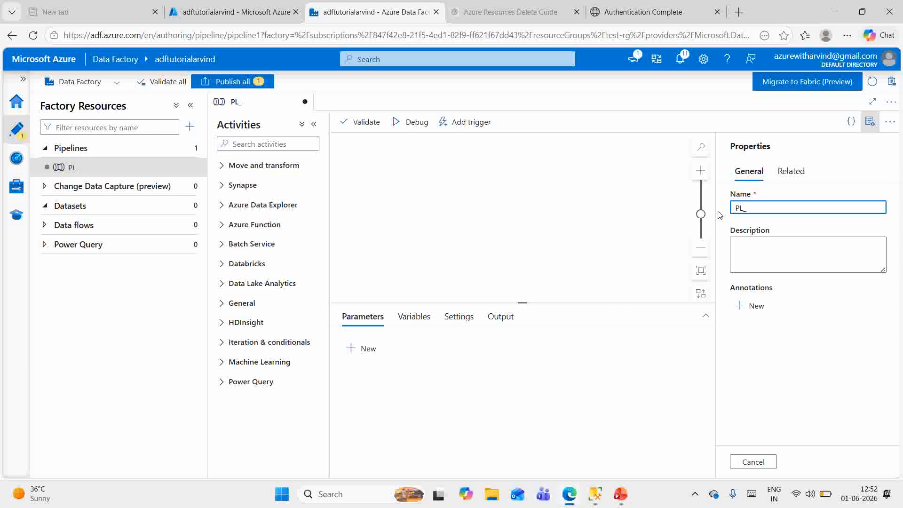
Step: Name the pipeline PL_DSLevelParamter and close its properties
{"action": "type", "text": "DSLevelParamter"}
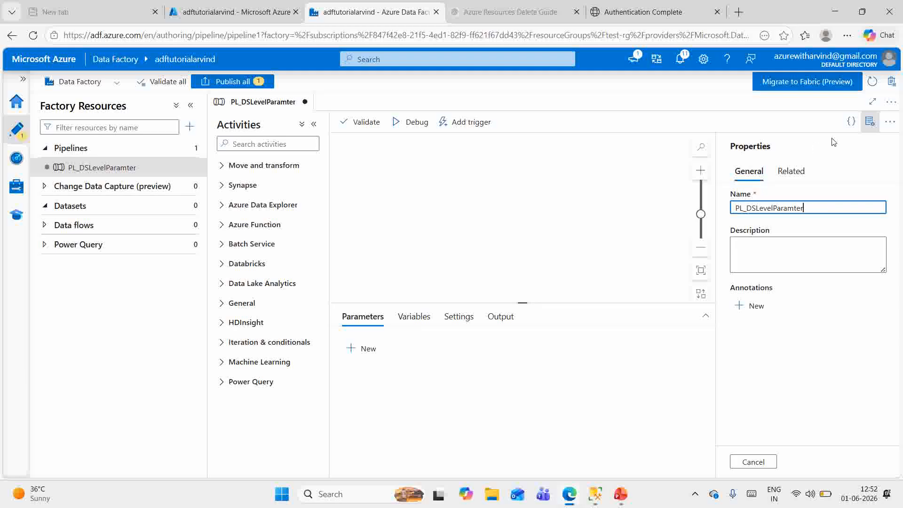
{"action": "left_click", "coordinate": [869, 123]}
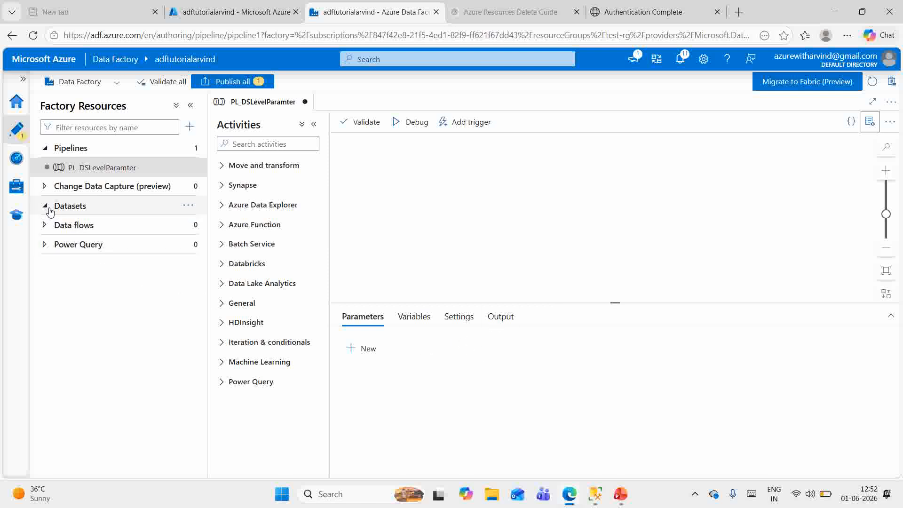
Step: Start a new dataset using Azure Blob Storage as the data store and DelimitedText as the format
{"action": "left_click", "coordinate": [188, 205]}
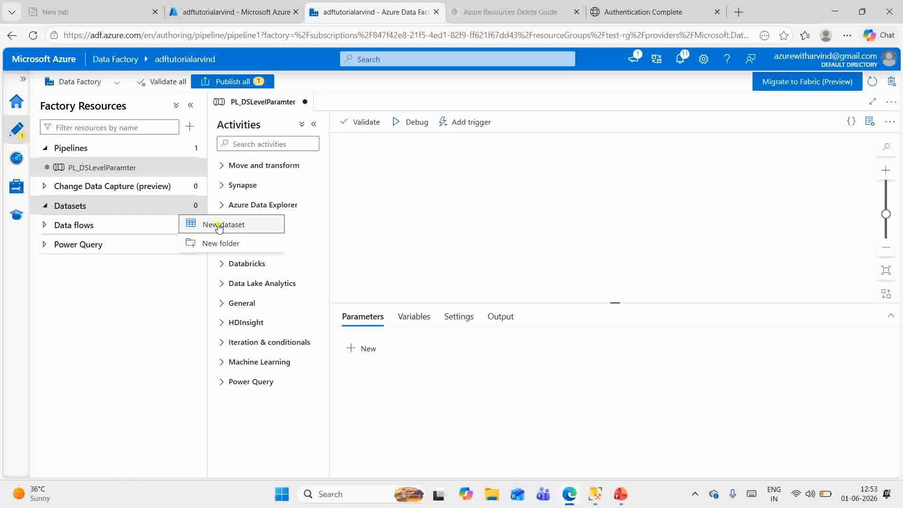
{"action": "left_click", "coordinate": [218, 225]}
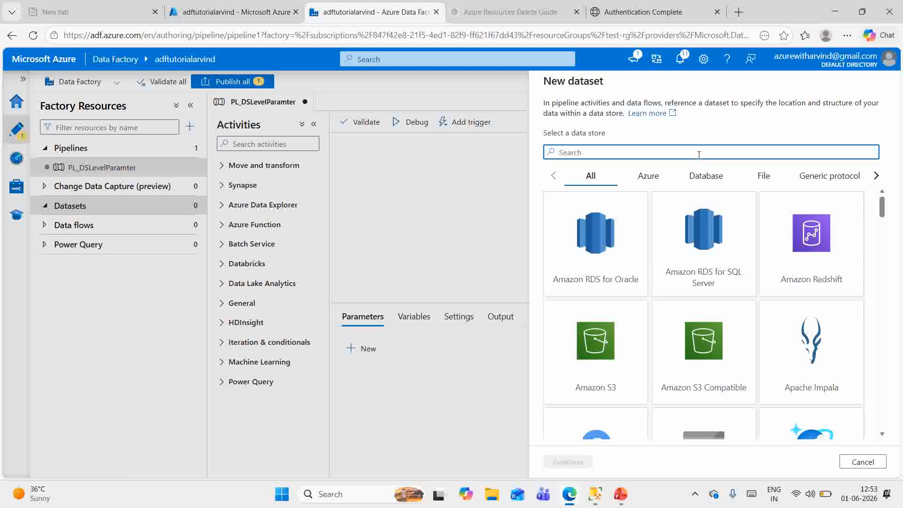
{"action": "type", "text": "blo"}
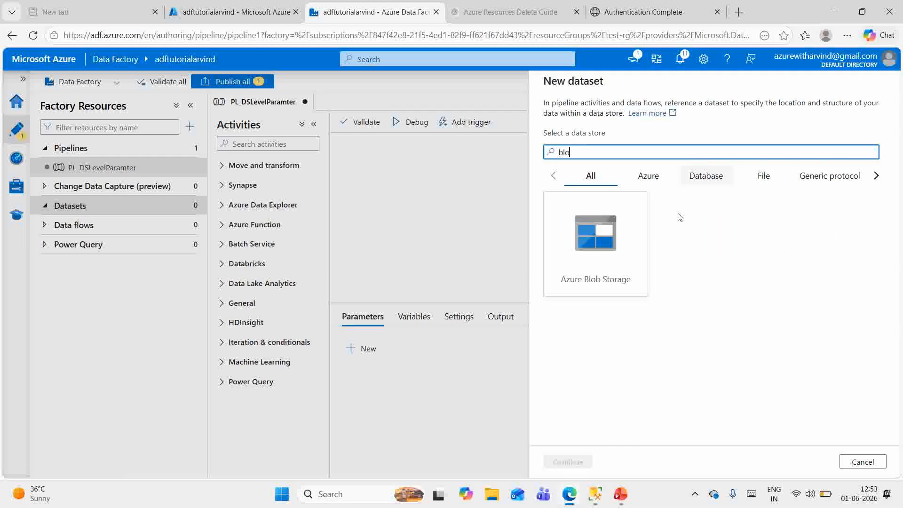
{"action": "left_click", "coordinate": [594, 256]}
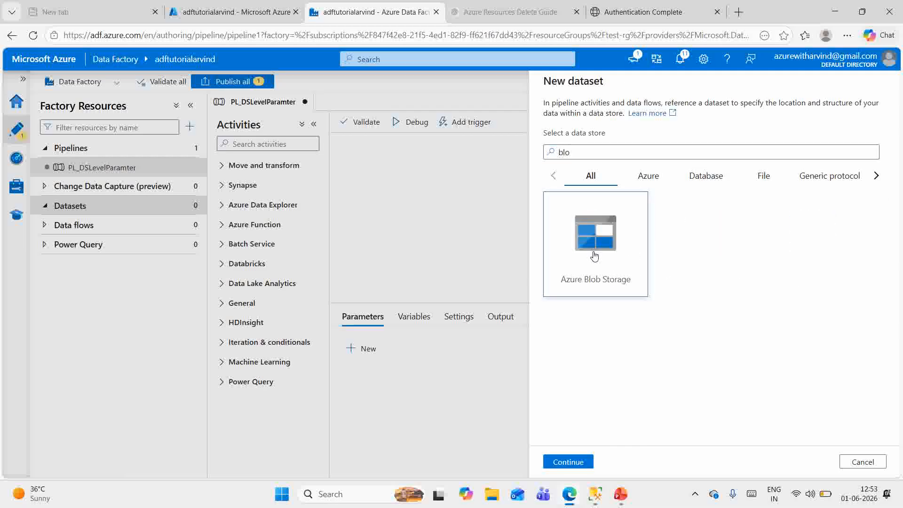
{"action": "left_click", "coordinate": [568, 462]}
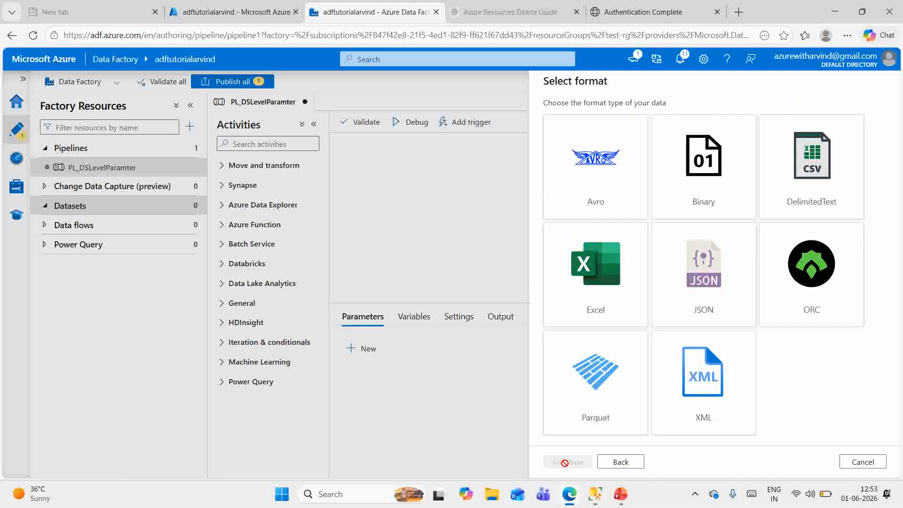
{"action": "left_click", "coordinate": [819, 200]}
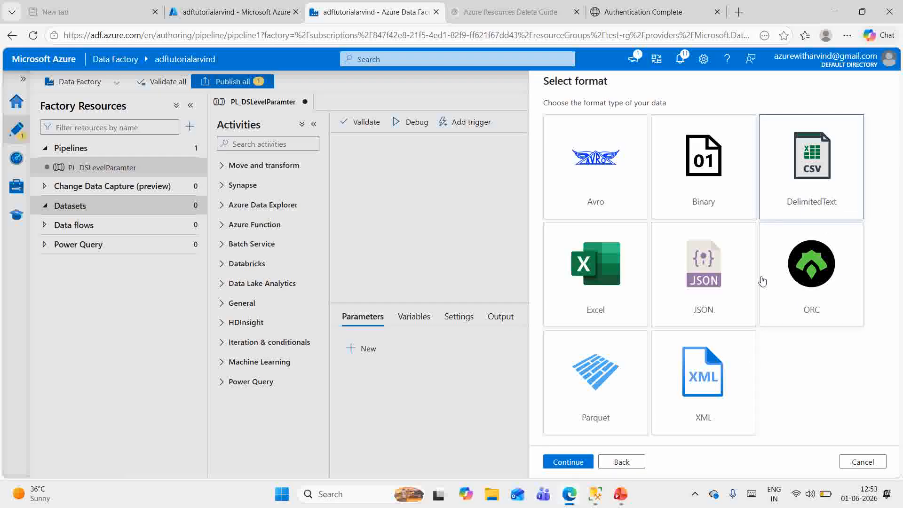
{"action": "left_click", "coordinate": [565, 462]}
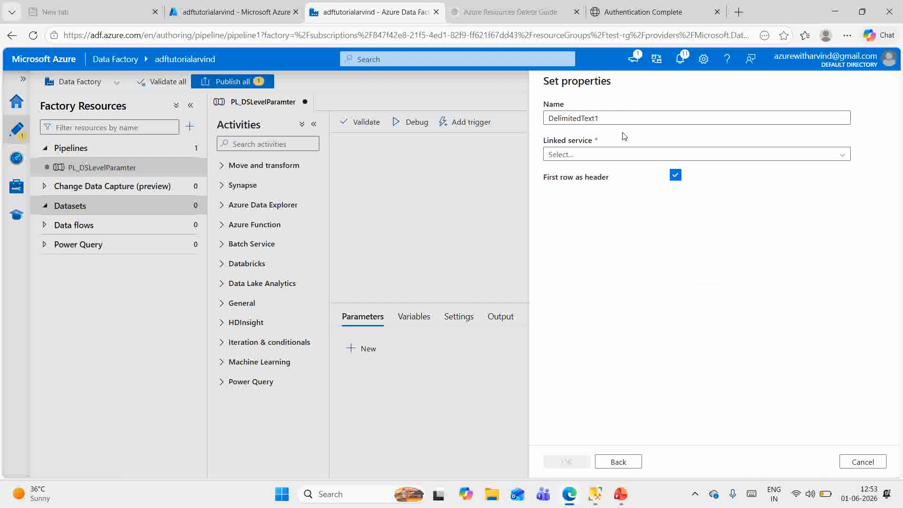
Step: Name the new dataset DS_SourceBlob
{"action": "left_click_drag", "start_coordinate": [621, 124], "coordinate": [548, 119]}
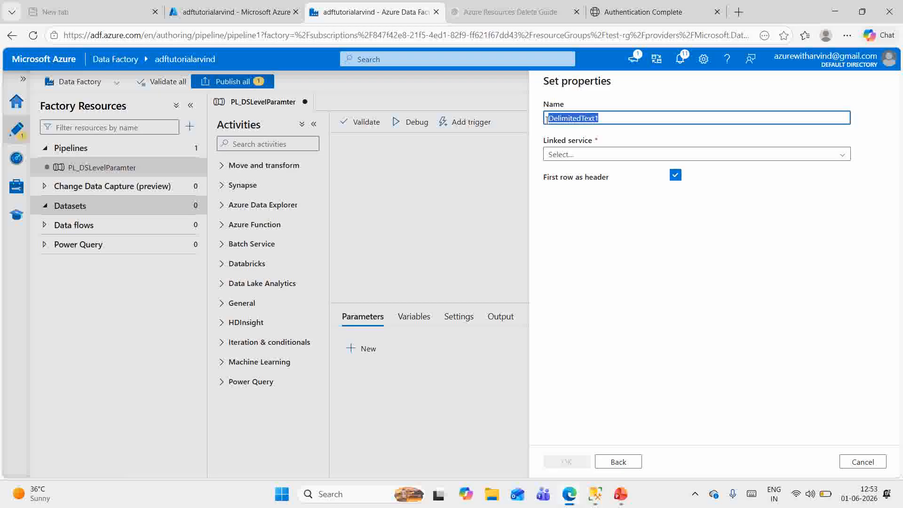
{"action": "type", "text": "DS"}
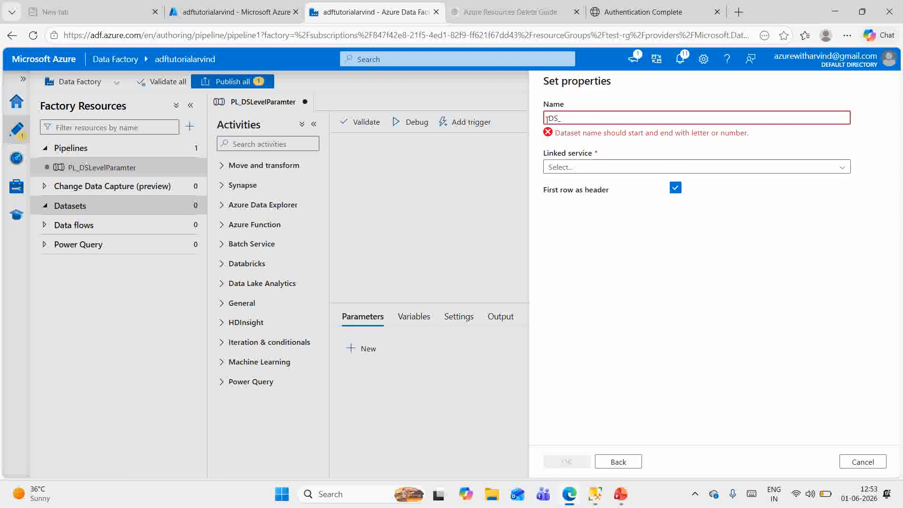
{"action": "type", "text": "_SourceB"}
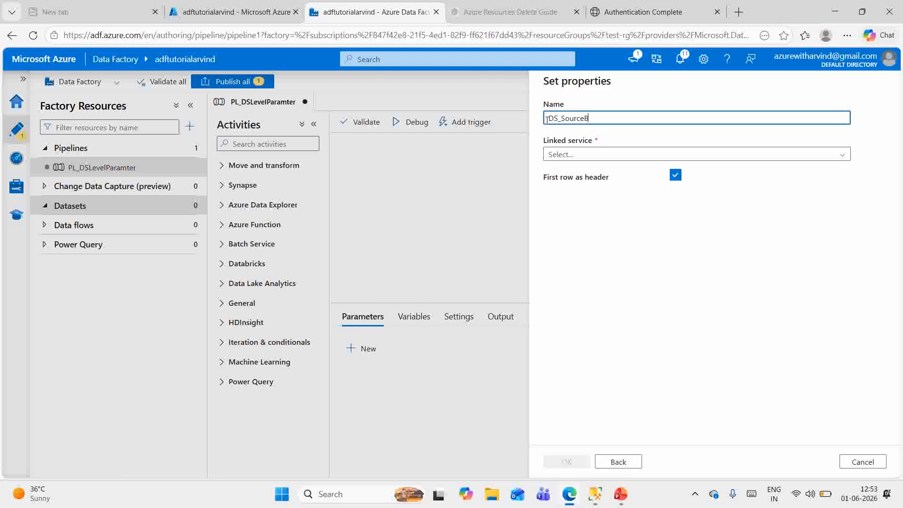
{"action": "type", "text": "lob"}
Step: Start a new linked service for the dataset and name it LS_BlobSource
{"action": "left_click", "coordinate": [842, 155]}
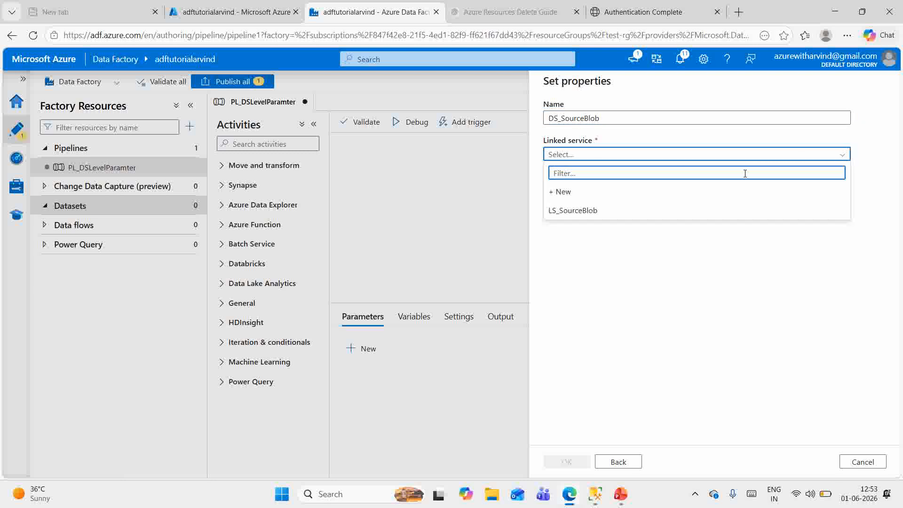
{"action": "left_click", "coordinate": [595, 197]}
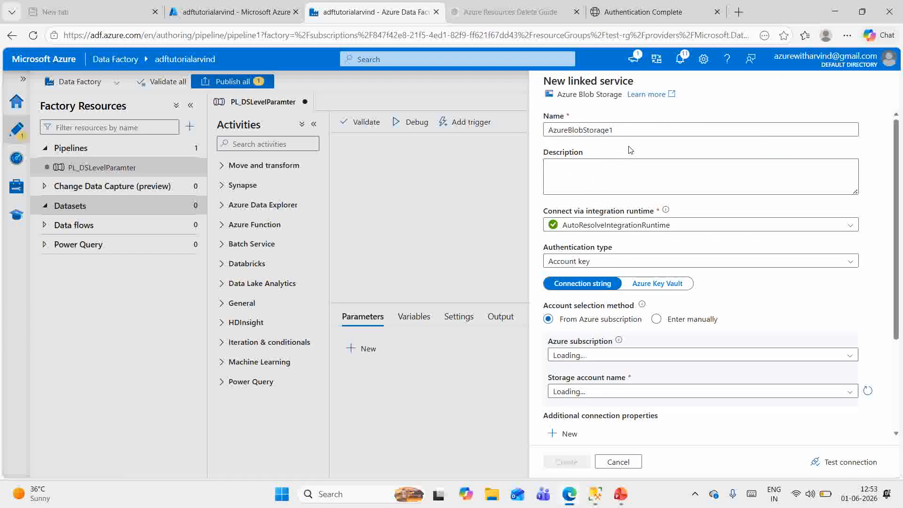
{"action": "left_click", "coordinate": [634, 132]}
{"action": "left_click_drag", "start_coordinate": [648, 132], "coordinate": [544, 131]}
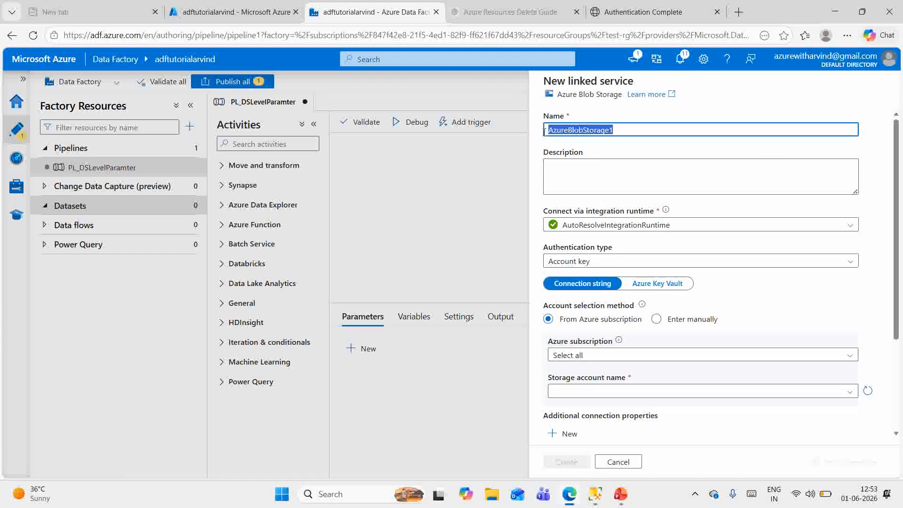
{"action": "type", "text": "LS"}
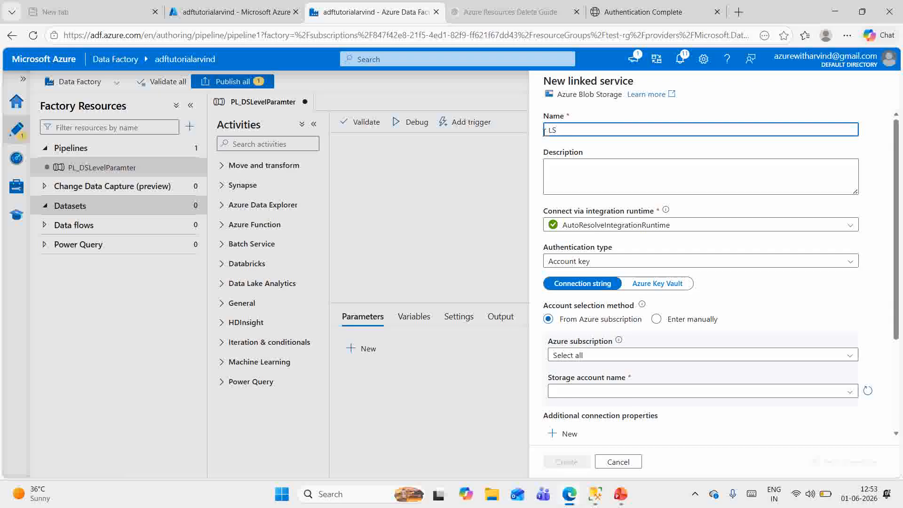
{"action": "type", "text": "_Souce"}
{"action": "key", "text": "BackSpace"}
{"action": "key", "text": "BackSpace"}
{"action": "key", "text": "BackSpace"}
{"action": "key", "text": "BackSpace"}
{"action": "key", "text": "BackSpace"}
{"action": "type", "text": "BlobSource"}
Step: Set the linked service's subscription to Azure subscription 1 and choose the ADF storage account
{"action": "scroll", "coordinate": [665, 282], "scroll_direction": "down", "scroll_amount": 2}
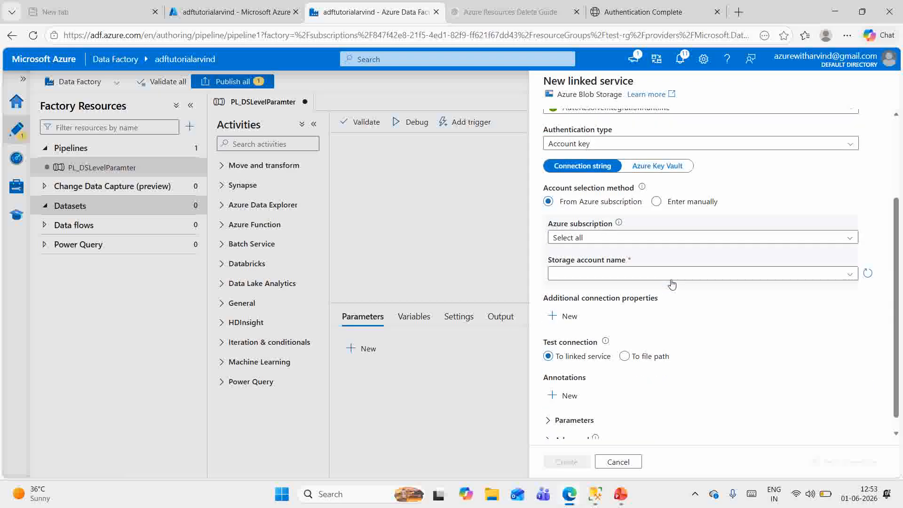
{"action": "left_click", "coordinate": [619, 239]}
{"action": "left_click", "coordinate": [625, 274]}
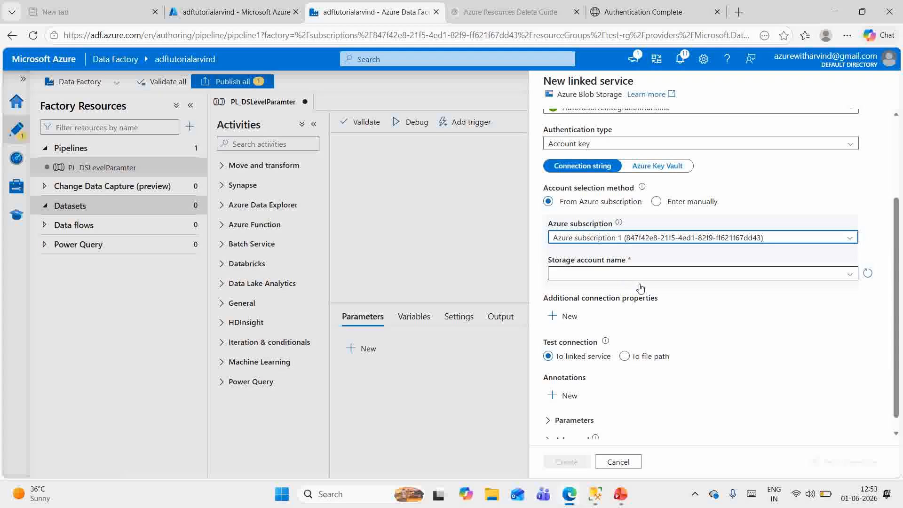
{"action": "left_click", "coordinate": [851, 274]}
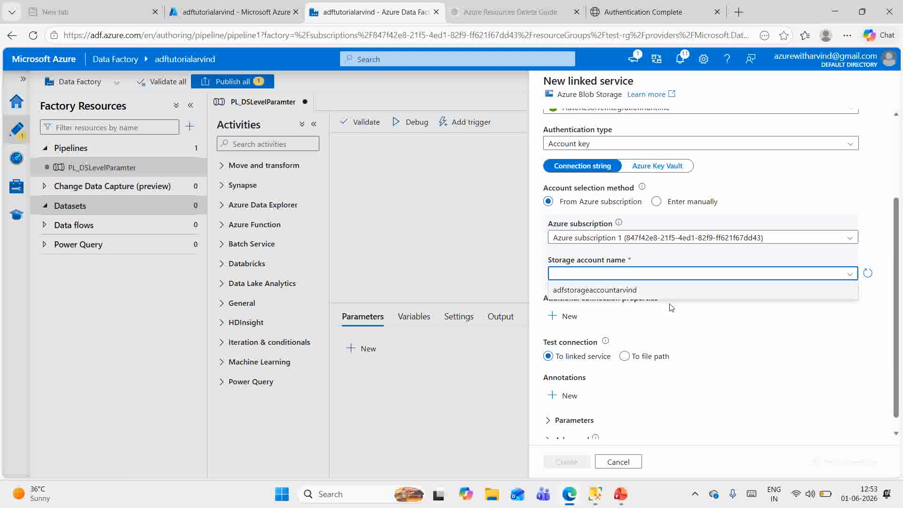
{"action": "left_click", "coordinate": [587, 291]}
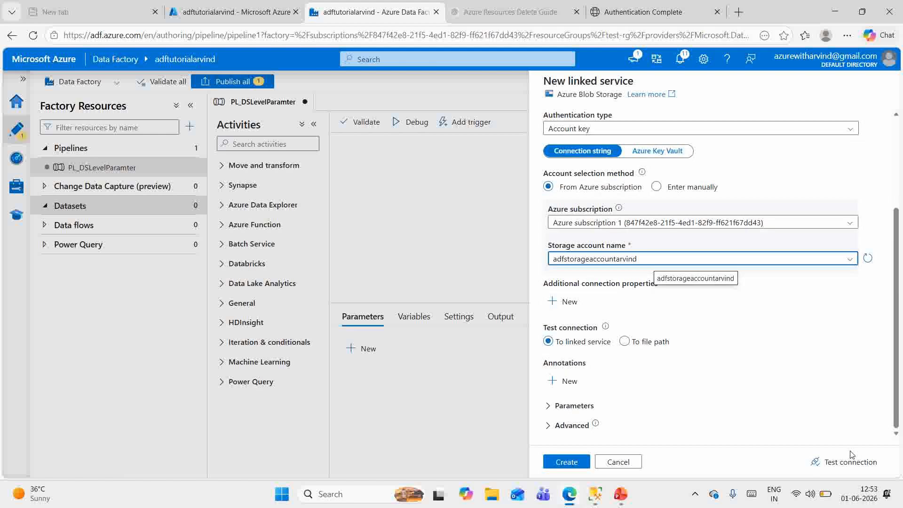
Step: Test the connection and create the linked service, completing the DS_SourceBlob dataset with an empty file path
{"action": "left_click", "coordinate": [851, 462]}
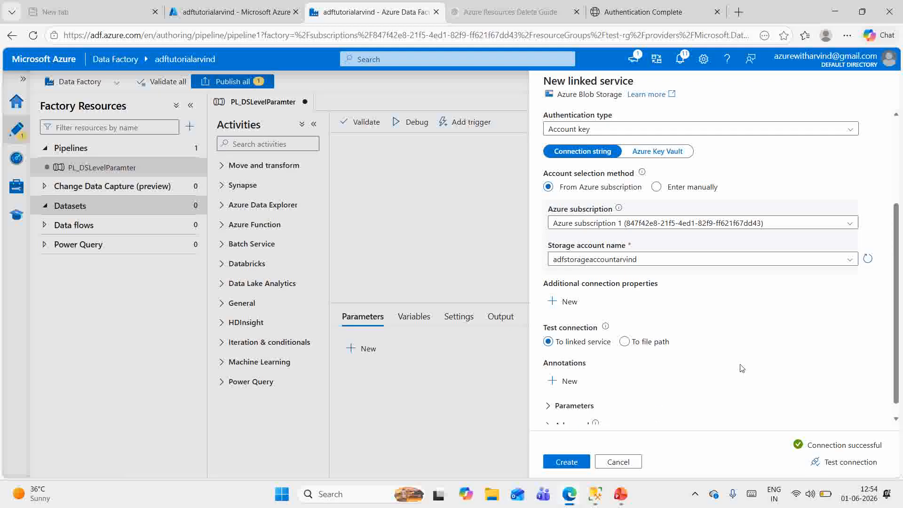
{"action": "left_click", "coordinate": [567, 462]}
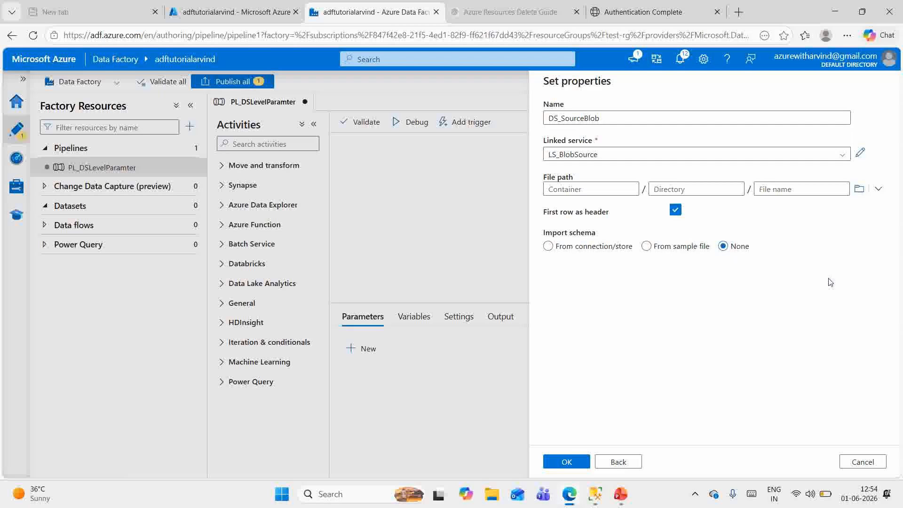
{"action": "left_click", "coordinate": [574, 462]}
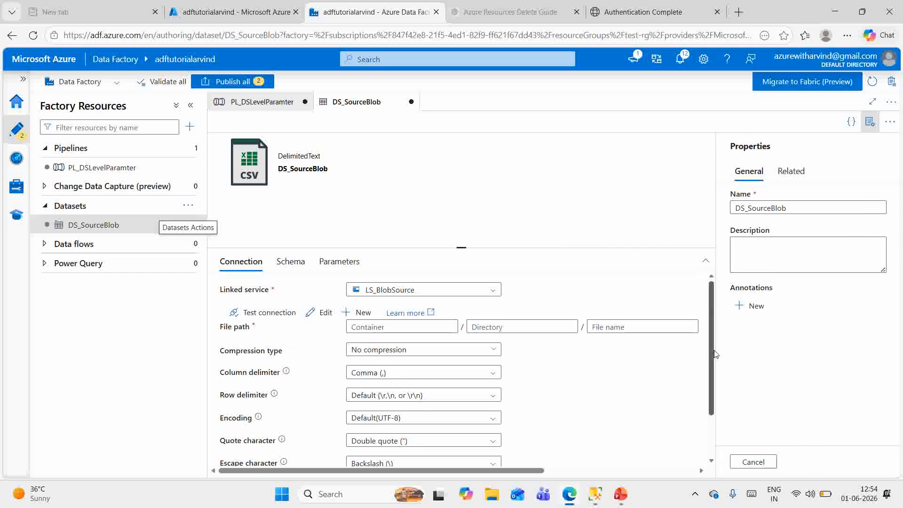
{"action": "left_click", "coordinate": [753, 461]}
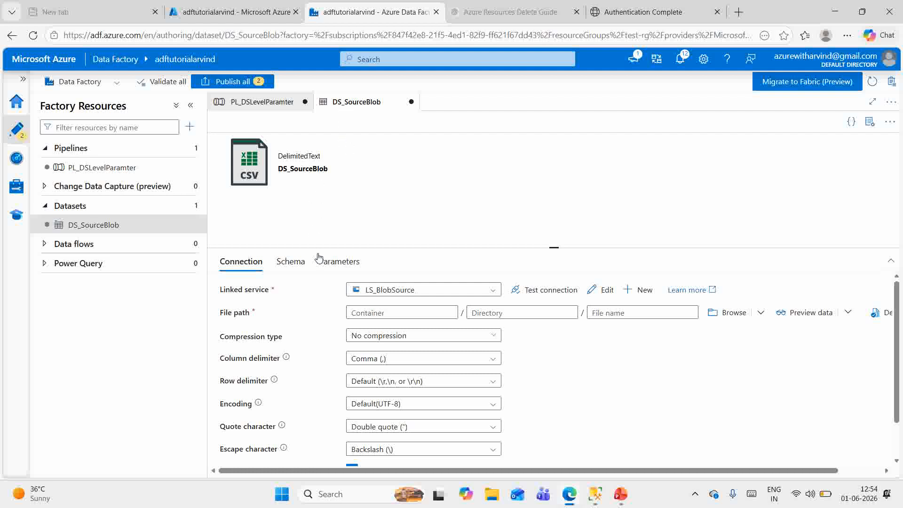
Step: Add a String parameter named FileName with default value customer.csv to the DS_SourceBlob dataset
{"action": "left_click", "coordinate": [339, 261]}
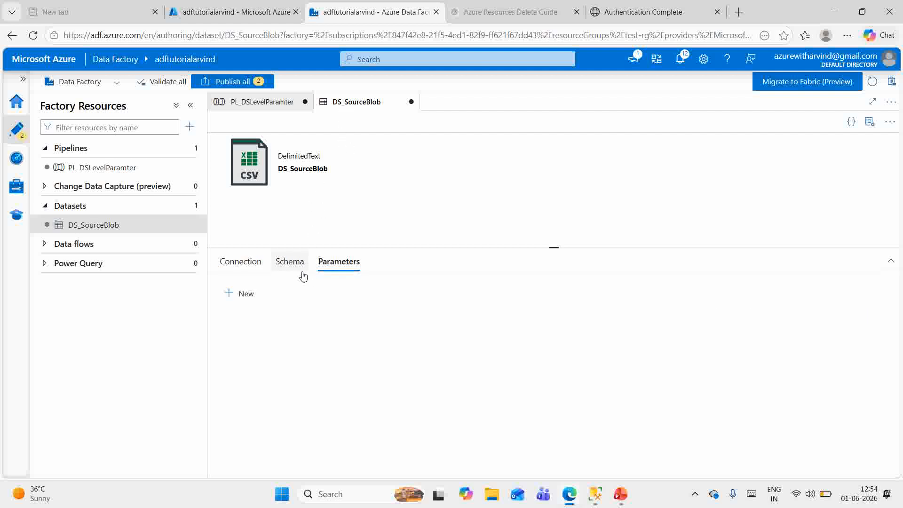
{"action": "left_click", "coordinate": [235, 294]}
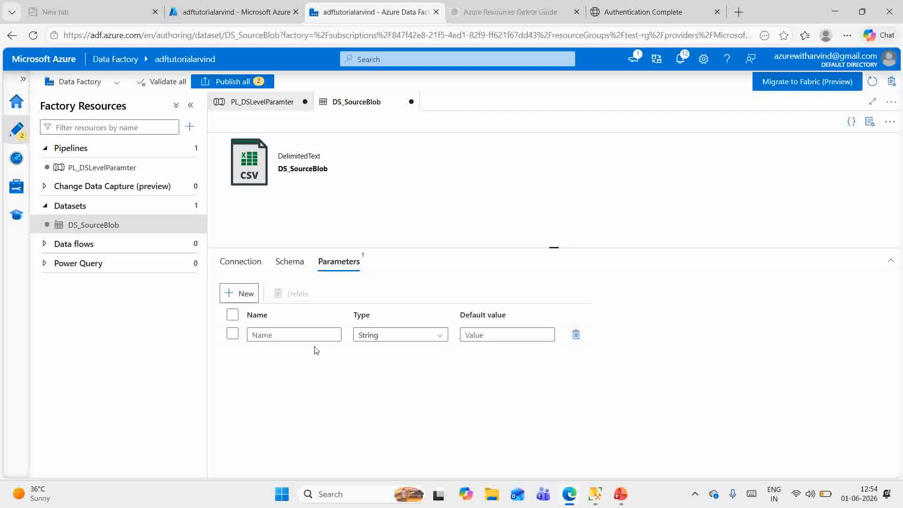
{"action": "left_click", "coordinate": [288, 334]}
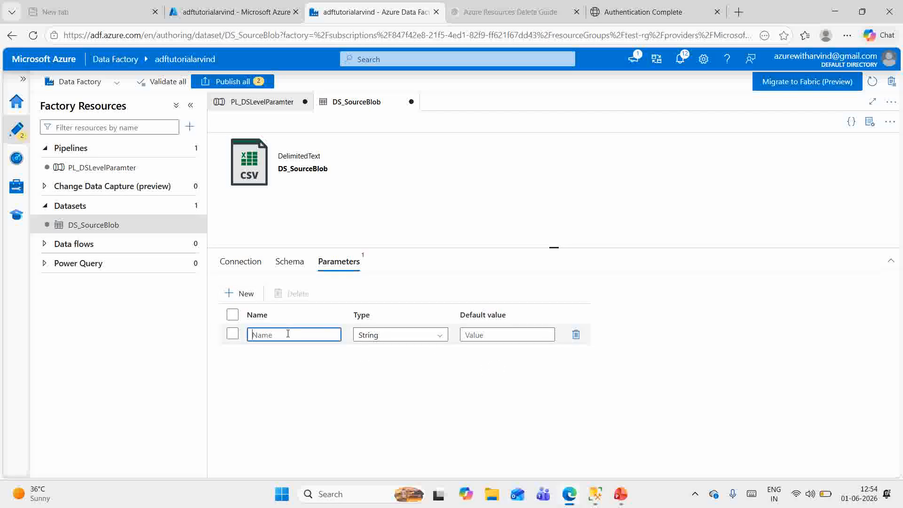
{"action": "type", "text": "FileName"}
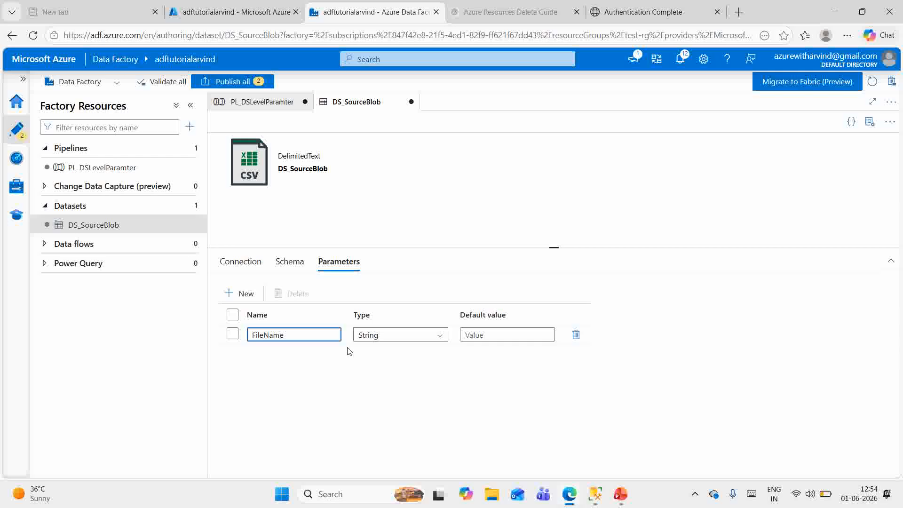
{"action": "left_click", "coordinate": [477, 335]}
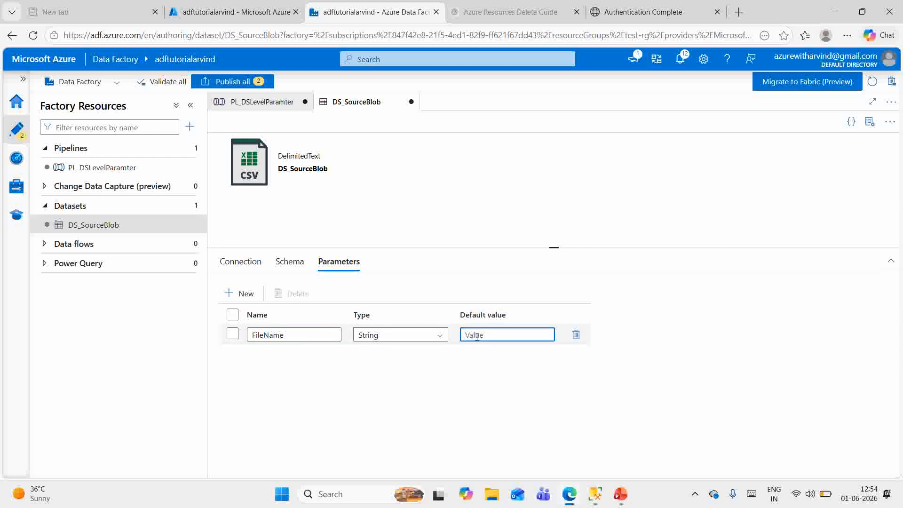
{"action": "type", "text": "customer.csv"}
{"action": "left_click", "coordinate": [238, 262]}
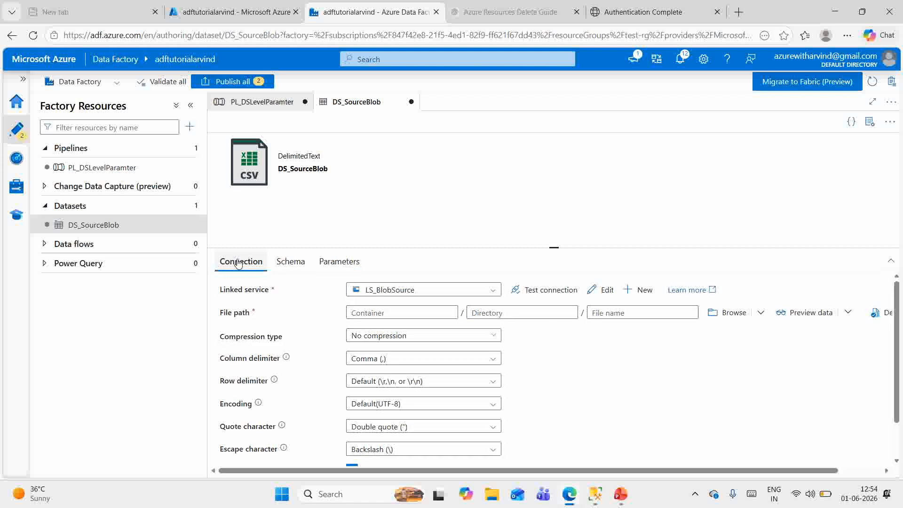
{"action": "left_click", "coordinate": [622, 313]}
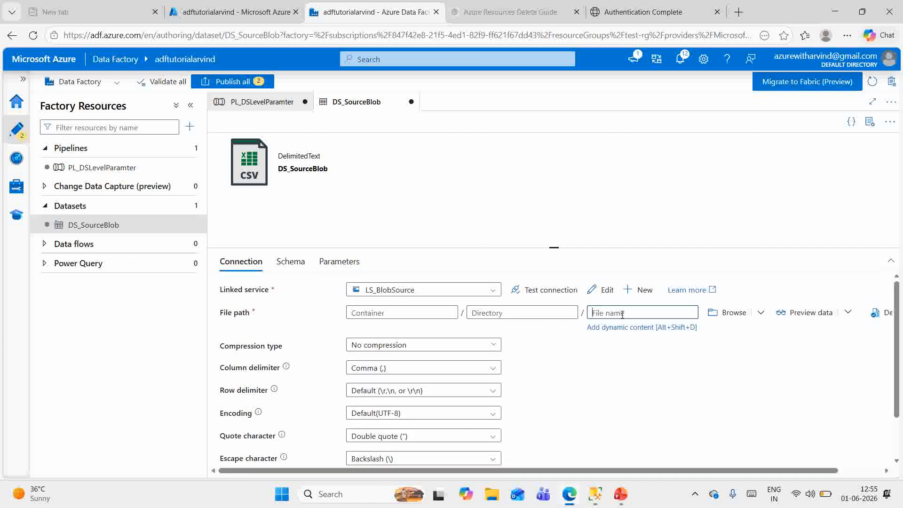
{"action": "left_click", "coordinate": [624, 327]}
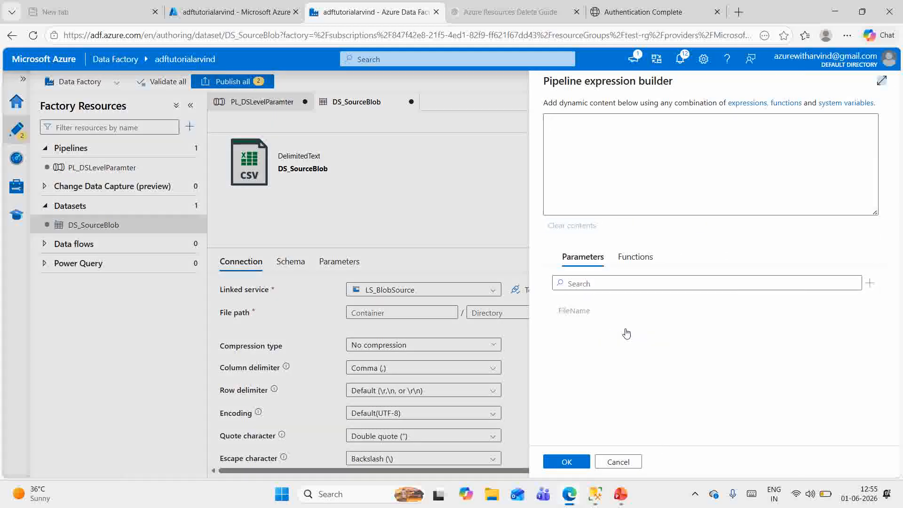
{"action": "left_click", "coordinate": [570, 315]}
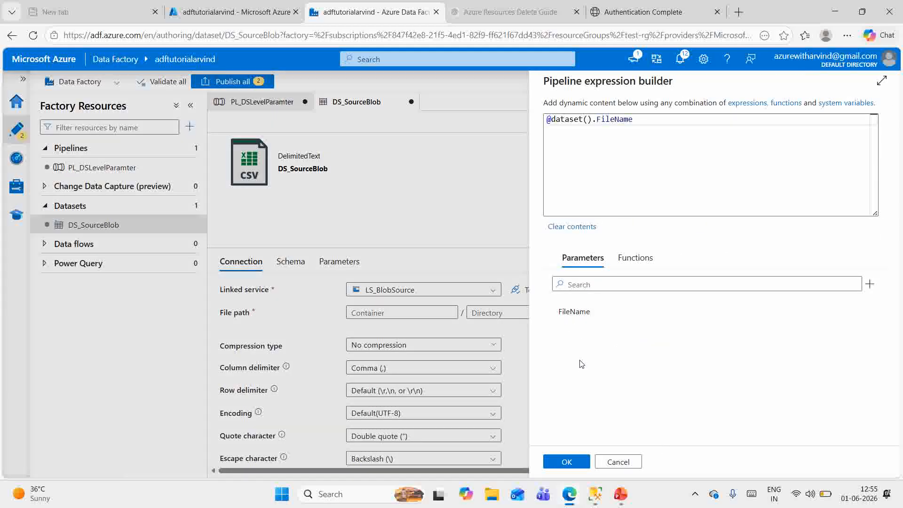
{"action": "left_click", "coordinate": [566, 461]}
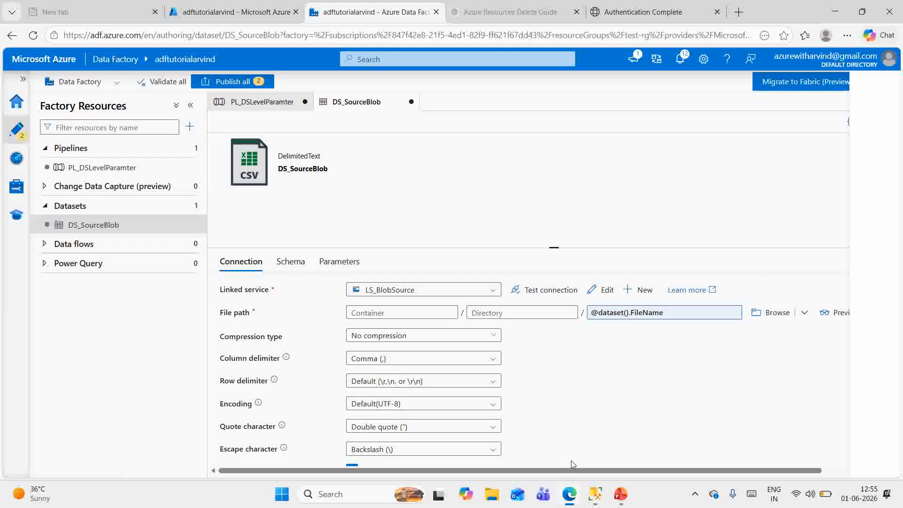
Step: Set the container in the DS_SourceBlob dataset's file path to web
{"action": "left_click", "coordinate": [360, 316]}
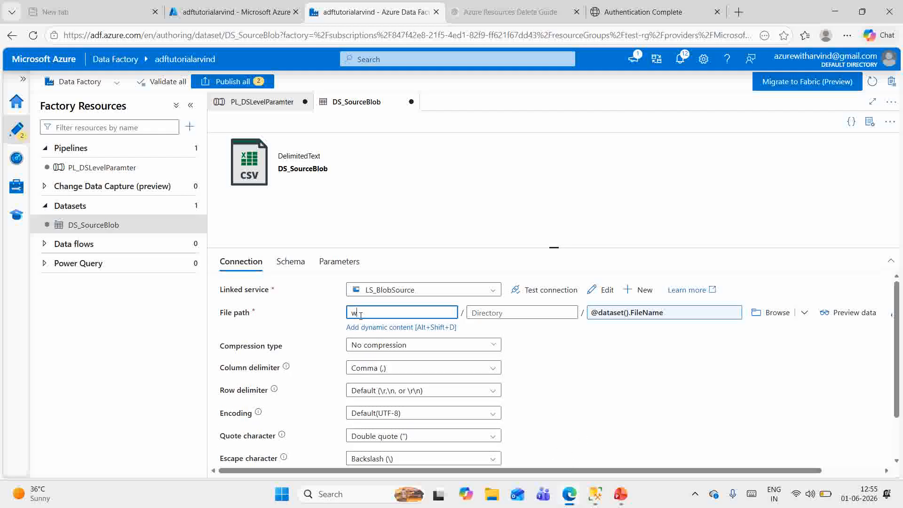
{"action": "type", "text": "web"}
{"action": "left_click", "coordinate": [626, 387]}
{"action": "scroll", "coordinate": [666, 410], "scroll_direction": "down", "scroll_amount": 2}
{"action": "scroll", "coordinate": [666, 410], "scroll_direction": "up", "scroll_amount": 2}
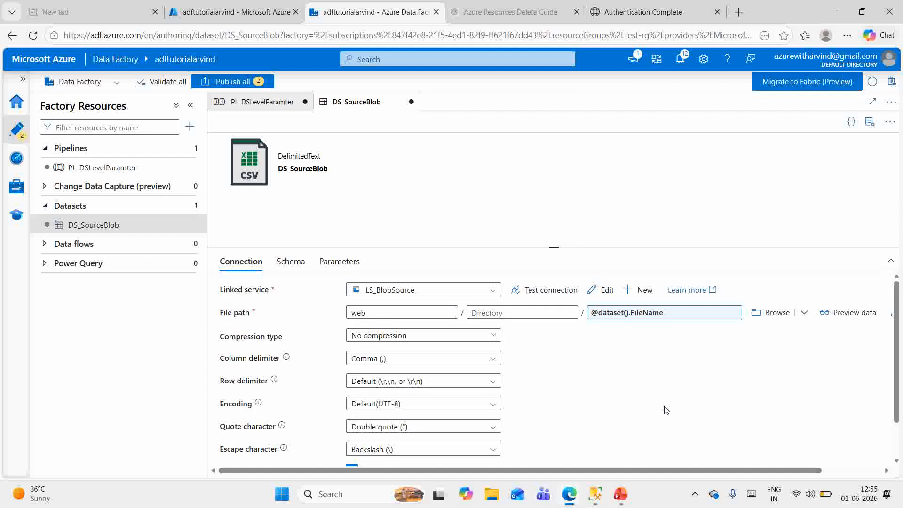
Step: Start a new dataset using Azure SQL Database as the data store
{"action": "left_click", "coordinate": [188, 206]}
{"action": "left_click", "coordinate": [215, 228]}
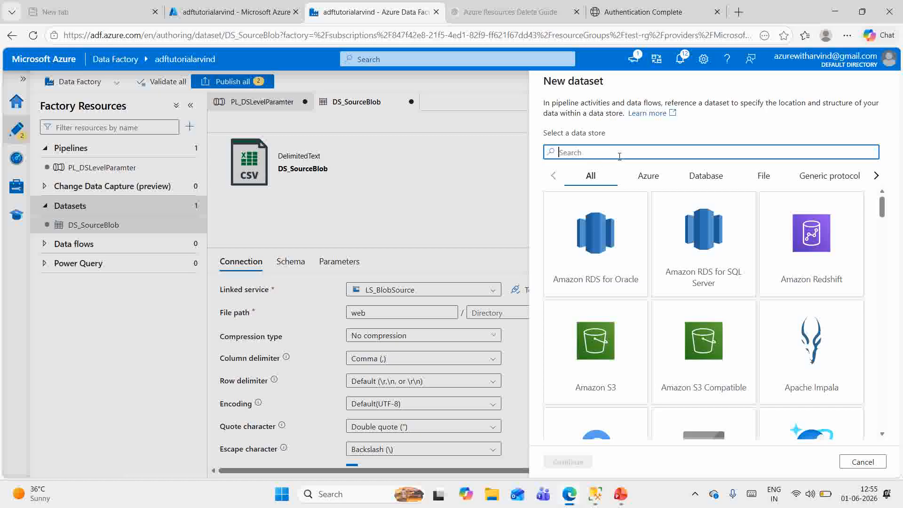
{"action": "type", "text": "sq"}
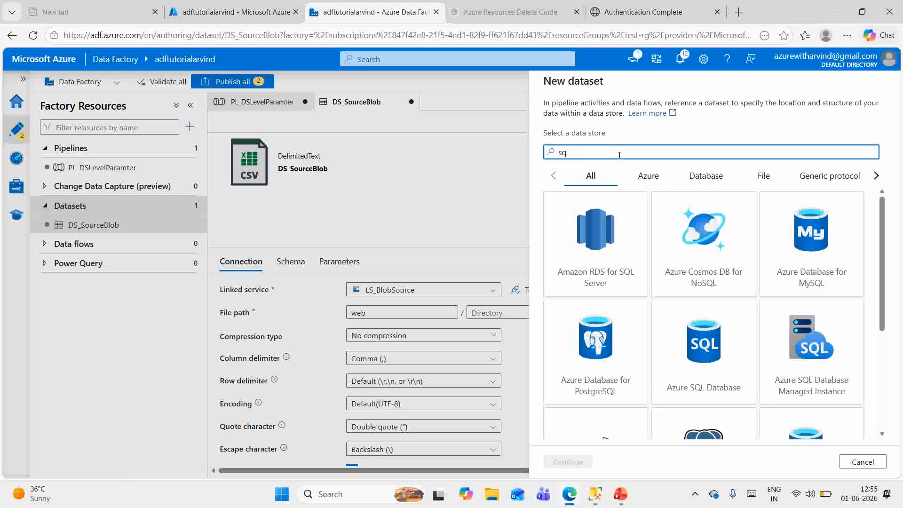
{"action": "type", "text": "l"}
{"action": "scroll", "coordinate": [688, 312], "scroll_direction": "down", "scroll_amount": 2}
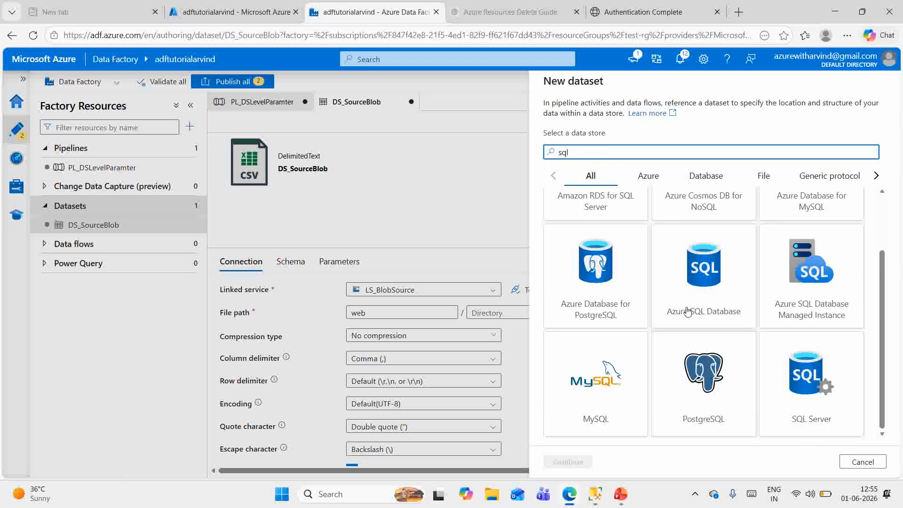
{"action": "scroll", "coordinate": [651, 316], "scroll_direction": "up", "scroll_amount": 2}
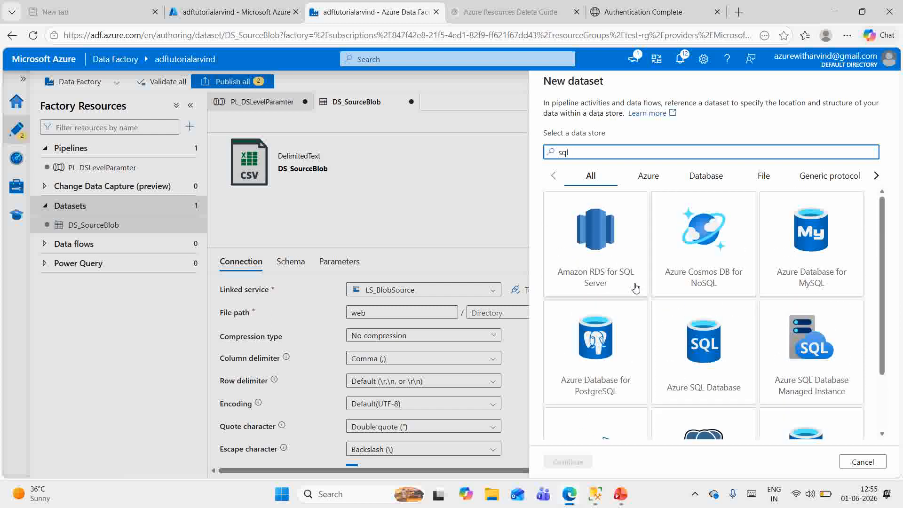
{"action": "left_click", "coordinate": [696, 362]}
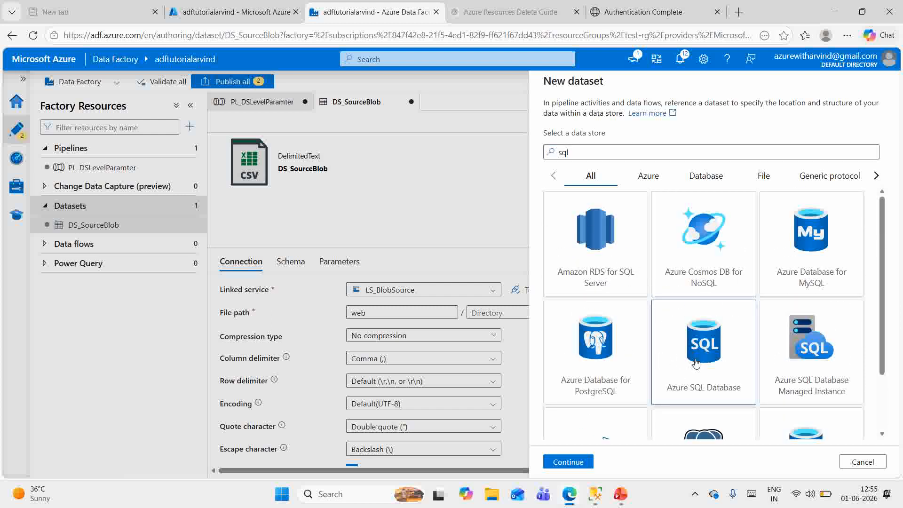
{"action": "left_click", "coordinate": [572, 463]}
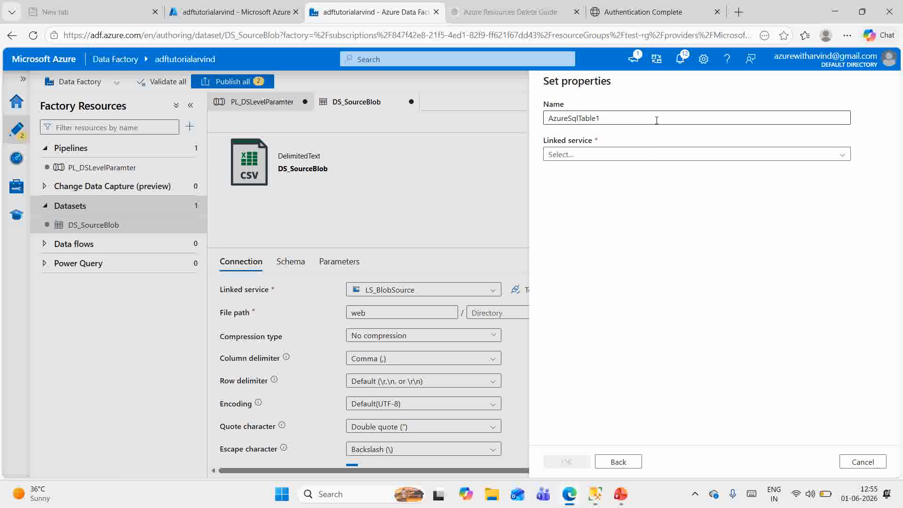
Step: Name the new Azure SQL dataset DS_DestSQL
{"action": "left_click_drag", "start_coordinate": [656, 120], "coordinate": [523, 132]}
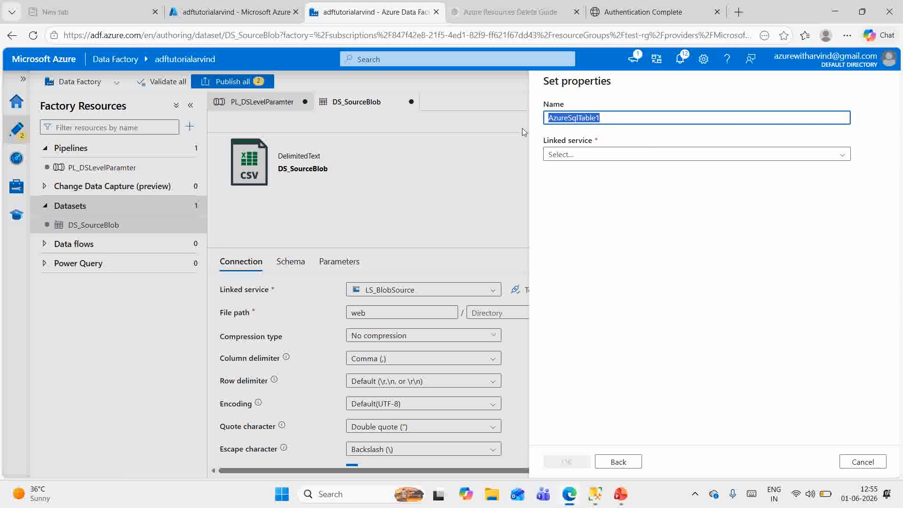
{"action": "type", "text": "DS"}
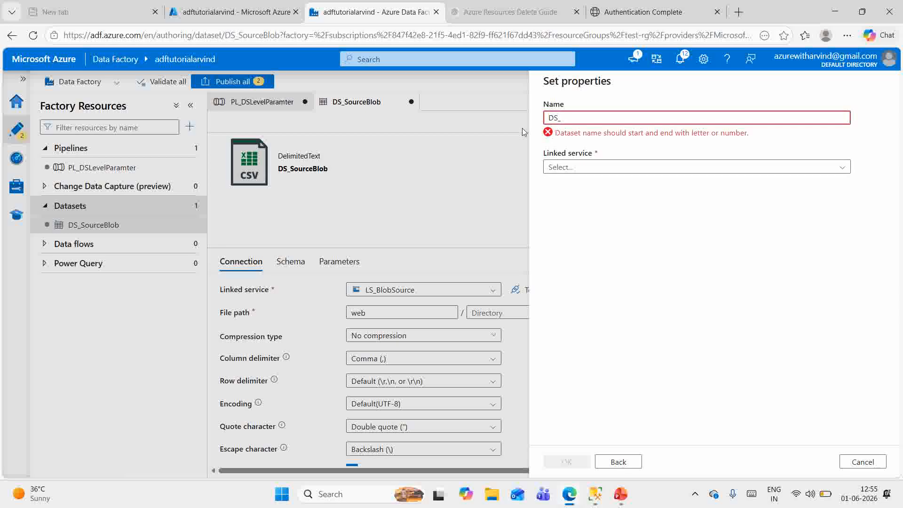
{"action": "type", "text": "_Dest"}
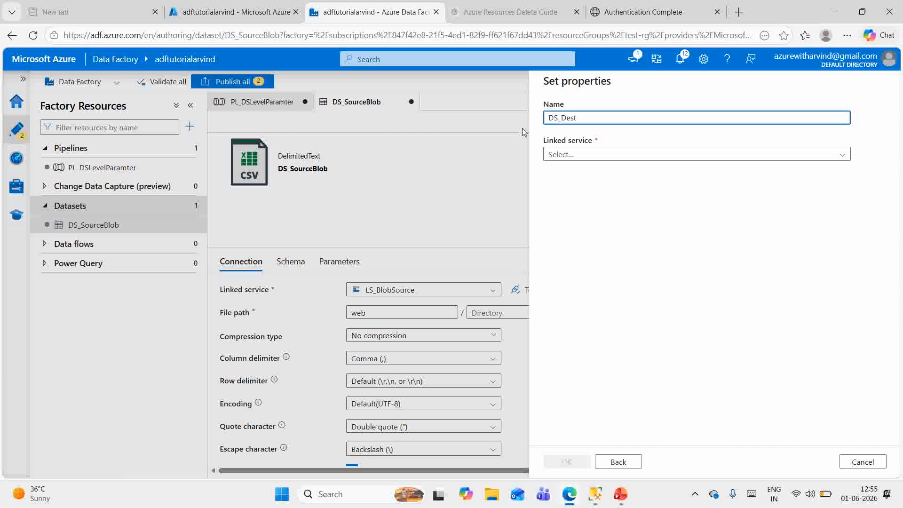
{"action": "type", "text": "SQL"}
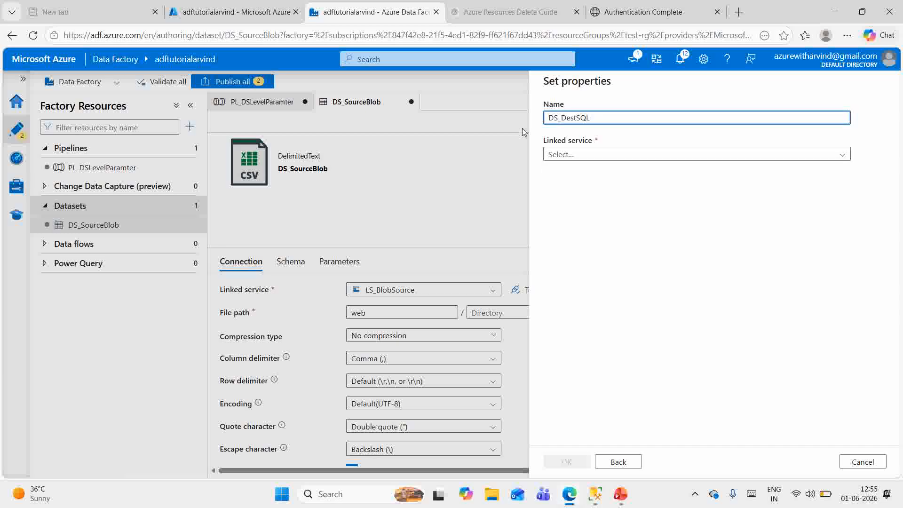
Step: Start a new Azure SQL Database linked service for the dataset and name it LS_SQLDest
{"action": "left_click", "coordinate": [651, 155]}
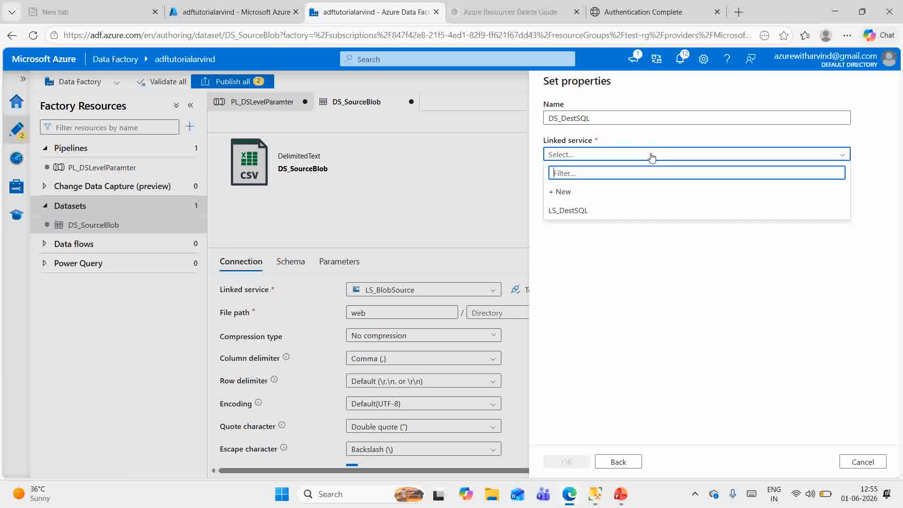
{"action": "left_click", "coordinate": [579, 195]}
{"action": "left_click_drag", "start_coordinate": [643, 130], "coordinate": [543, 138]}
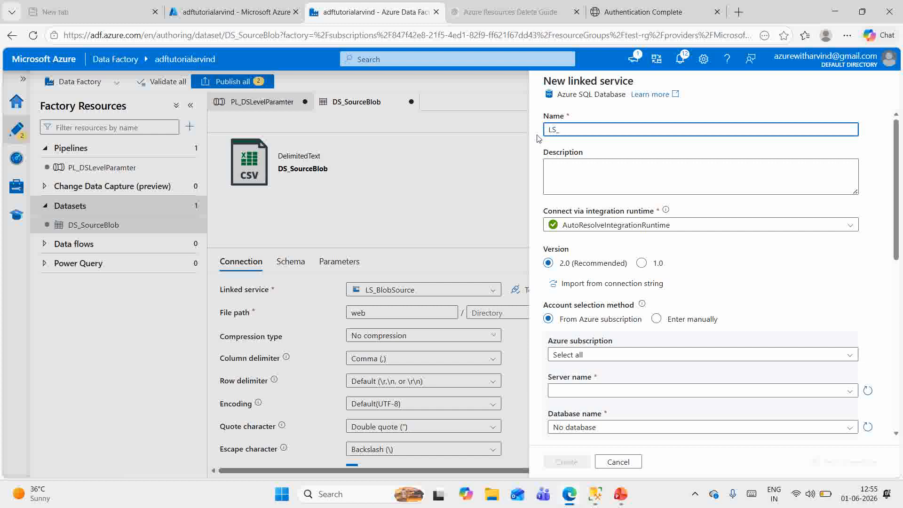
{"action": "type", "text": "QL"}
{"action": "type", "text": "D"}
{"action": "type", "text": "B"}
Step: Set the linked service's subscription to Azure subscription 1, choose the ADF SQL server and select the CustomerDB database
{"action": "scroll", "coordinate": [661, 324], "scroll_direction": "down", "scroll_amount": 1}
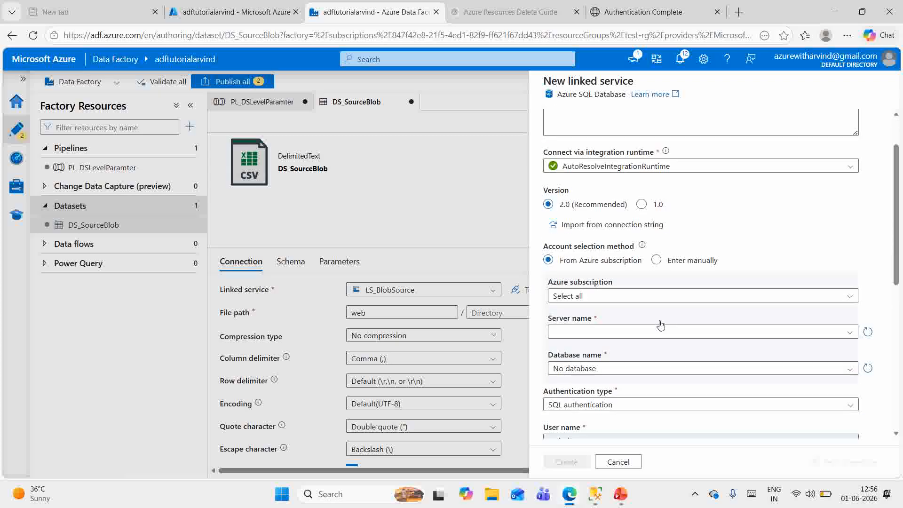
{"action": "left_click", "coordinate": [611, 295]}
{"action": "left_click", "coordinate": [618, 333]}
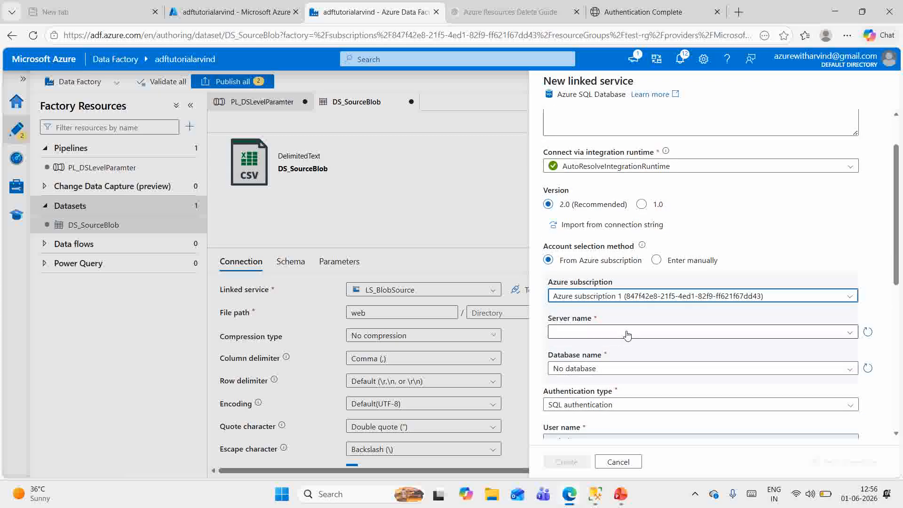
{"action": "left_click", "coordinate": [599, 334]}
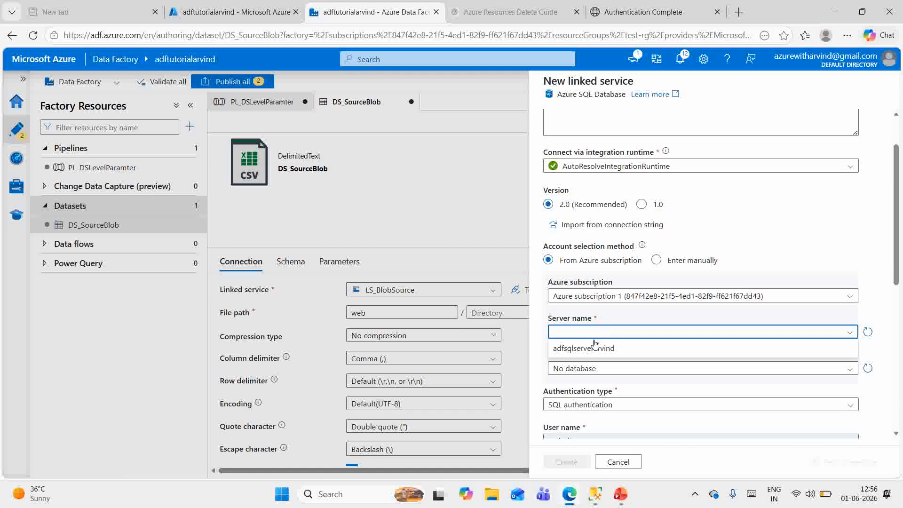
{"action": "left_click", "coordinate": [592, 351]}
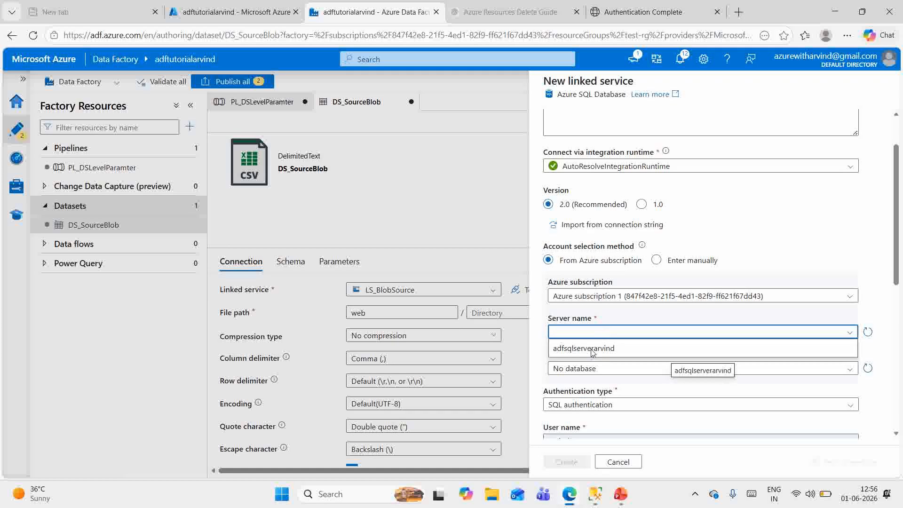
{"action": "scroll", "coordinate": [619, 256], "scroll_direction": "down", "scroll_amount": 3}
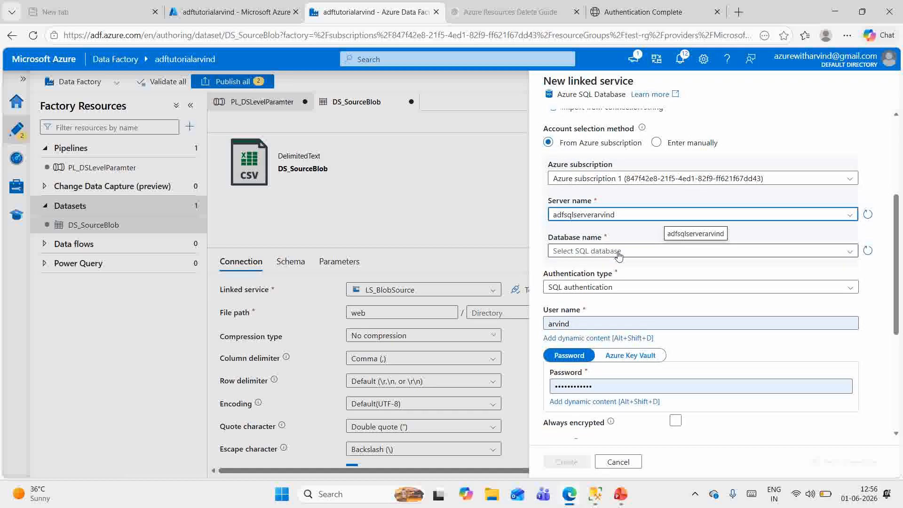
{"action": "left_click", "coordinate": [619, 254]}
{"action": "left_click", "coordinate": [591, 266]}
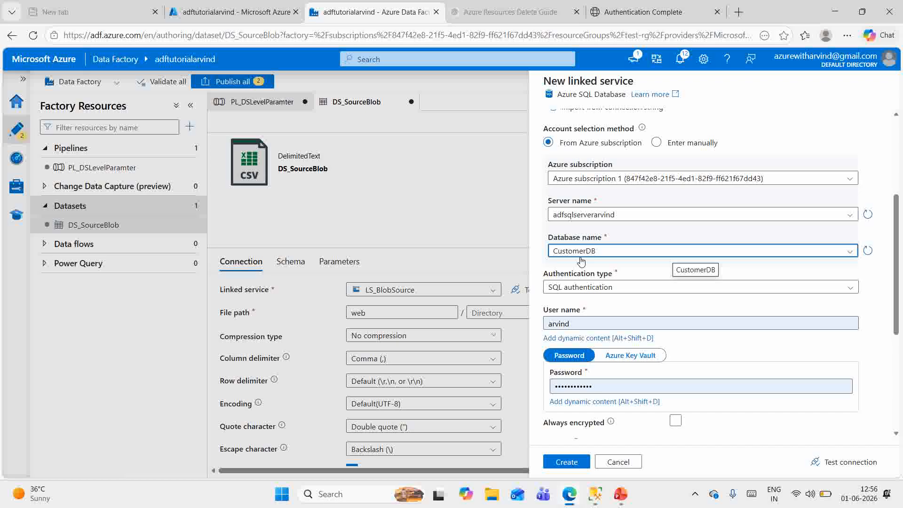
Step: Enter the SQL authentication user name and password for the linked service
{"action": "key", "text": "Tab"}
{"action": "key", "text": "Tab"}
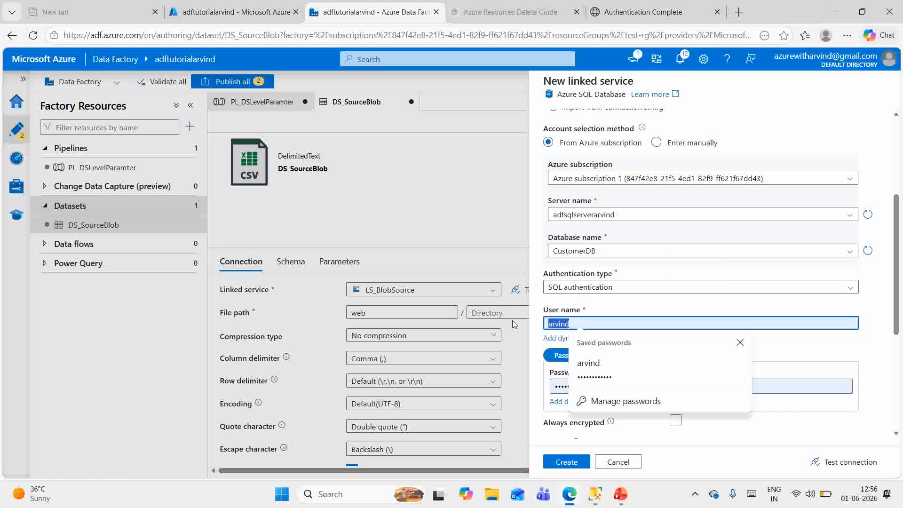
{"action": "type", "text": "Arvi"}
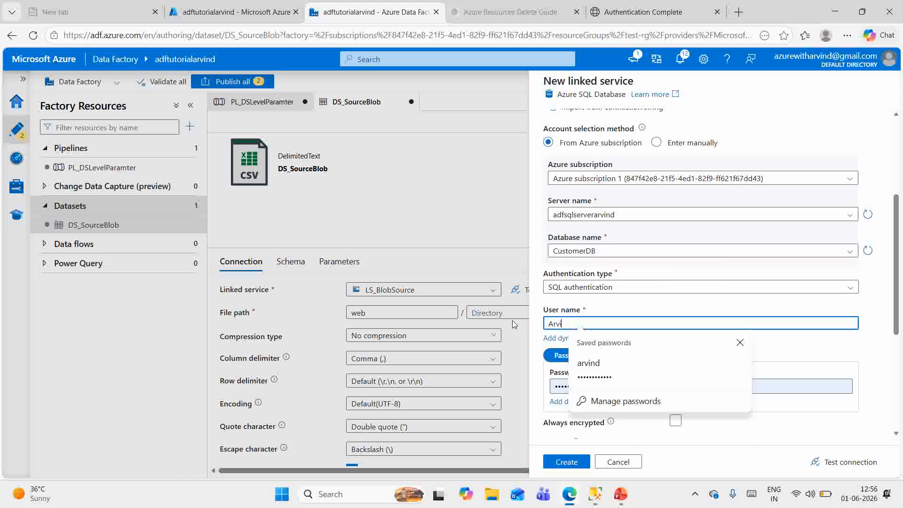
{"action": "type", "text": "nd"}
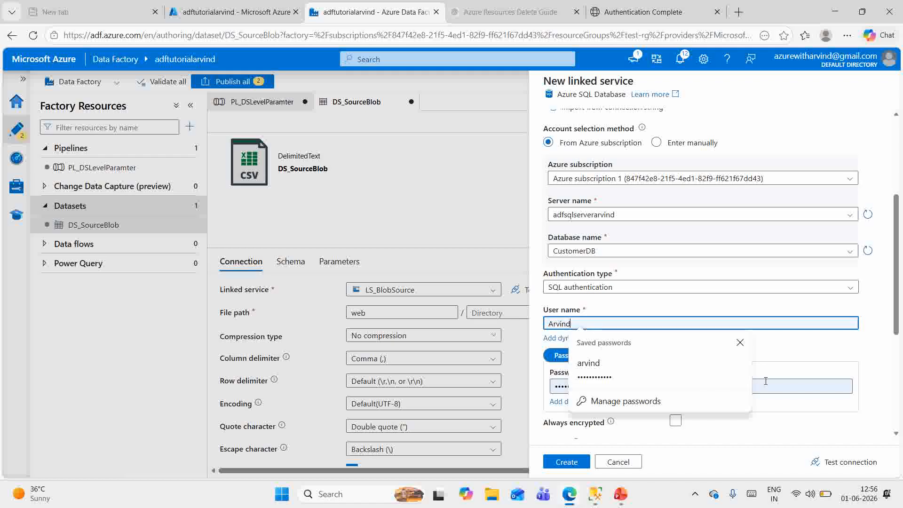
{"action": "left_click", "coordinate": [766, 381]}
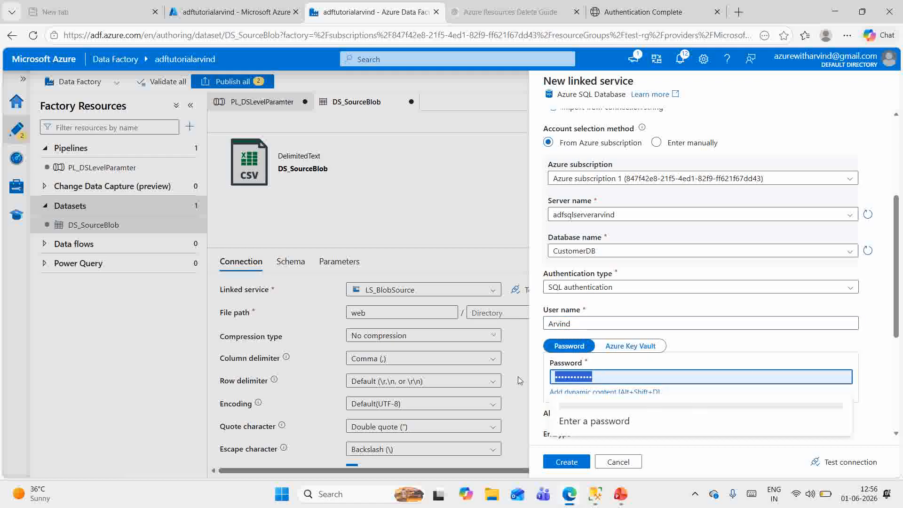
{"action": "type", "text": "••••"}
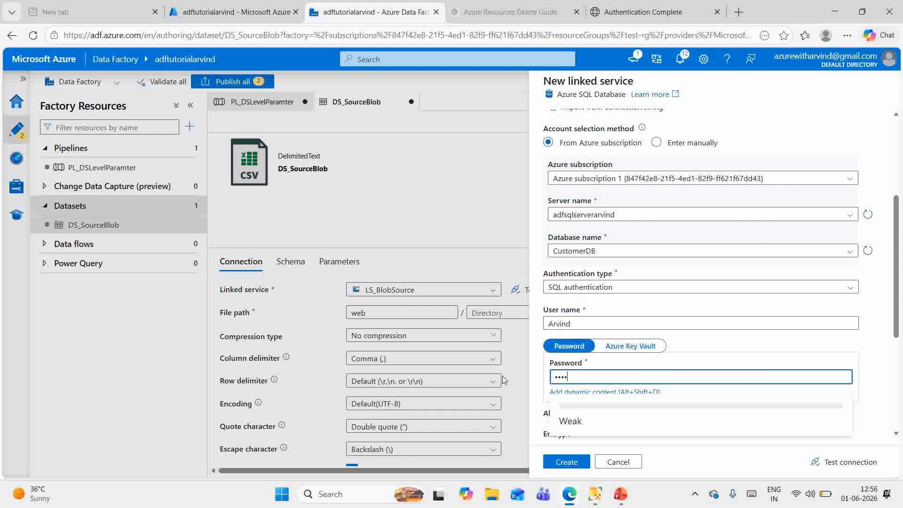
{"action": "type", "text": "•••"}
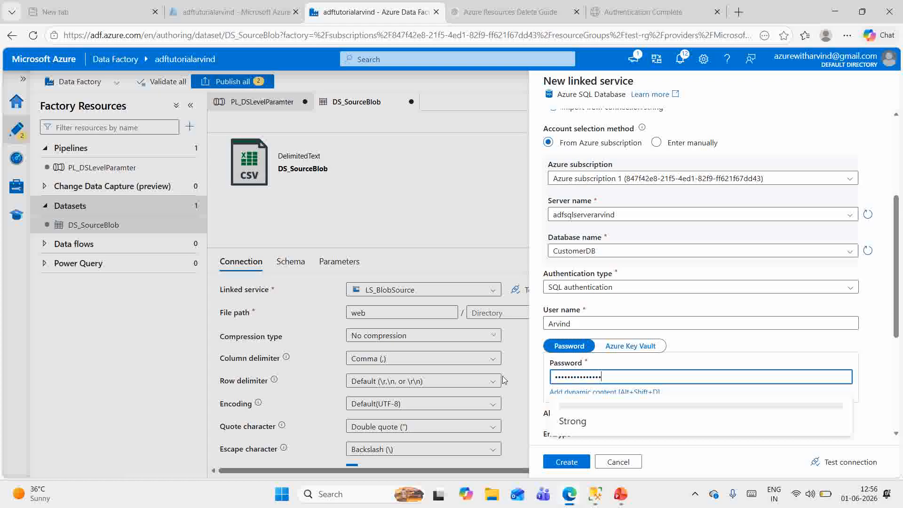
Step: Test the connection and create the linked service, completing the DS_DestSQL dataset without a table or imported schema
{"action": "scroll", "coordinate": [705, 400], "scroll_direction": "down", "scroll_amount": 4}
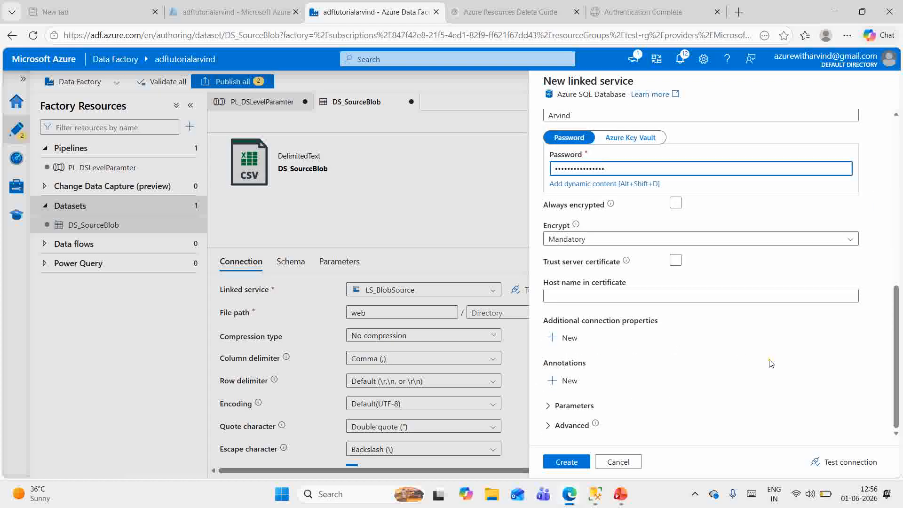
{"action": "left_click", "coordinate": [841, 466]}
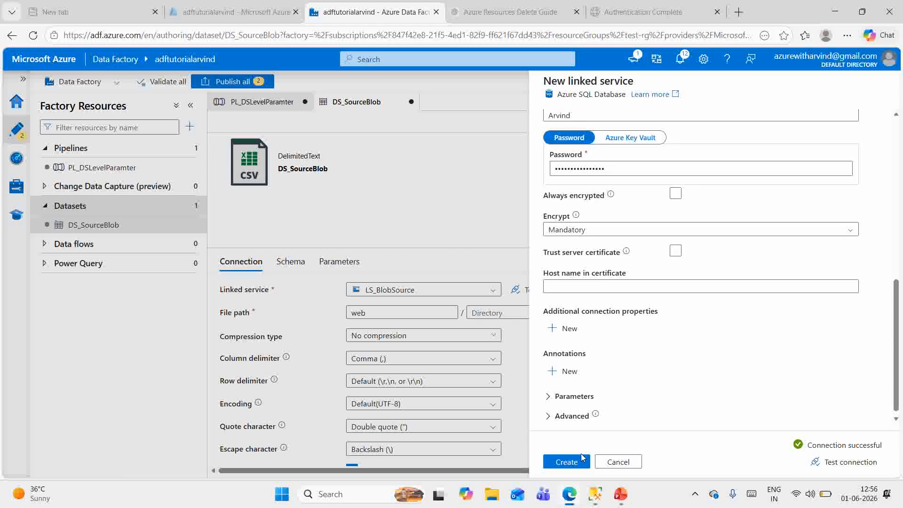
{"action": "left_click", "coordinate": [567, 461]}
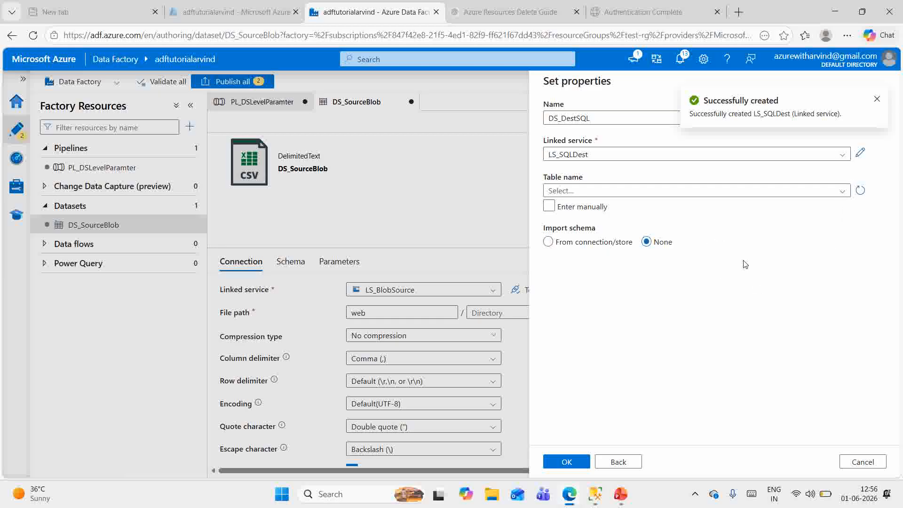
{"action": "left_click", "coordinate": [569, 462]}
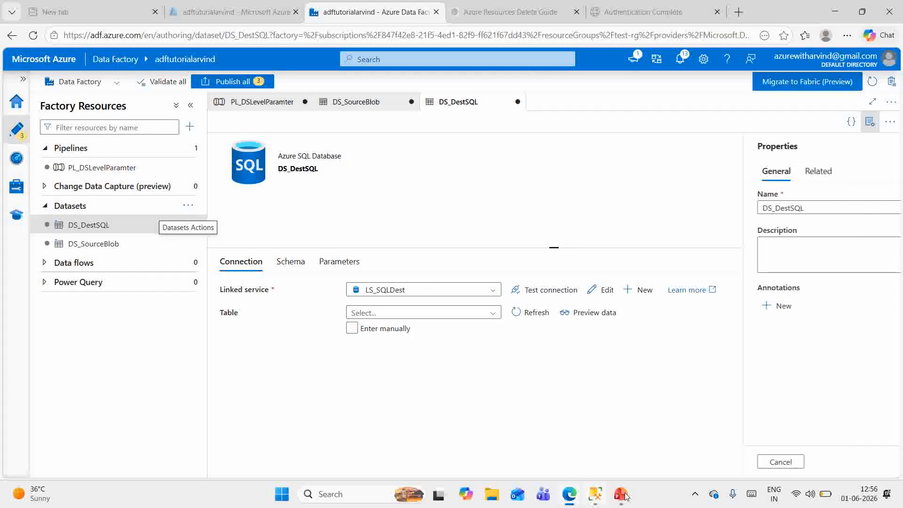
Step: Add a String parameter named Tablename with default value customer to the DS_DestSQL dataset, and return to its connection settings
{"action": "left_click", "coordinate": [341, 263]}
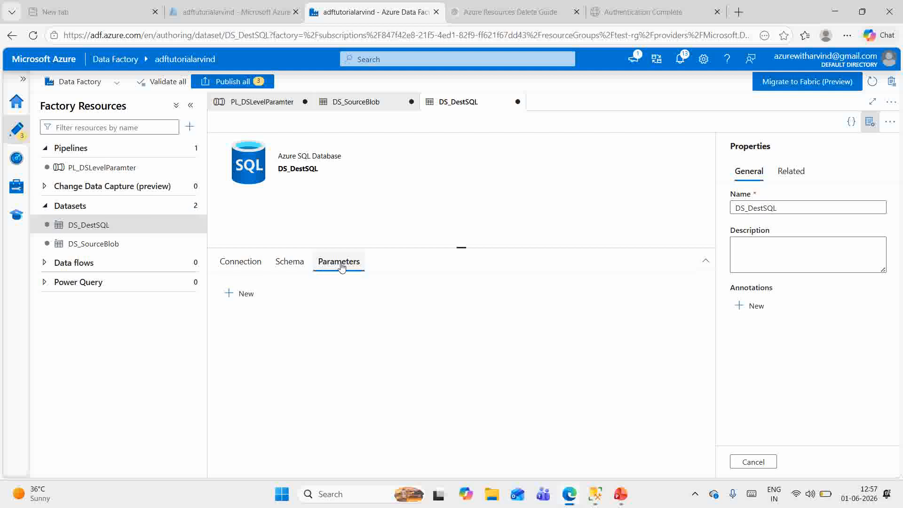
{"action": "left_click", "coordinate": [235, 296]}
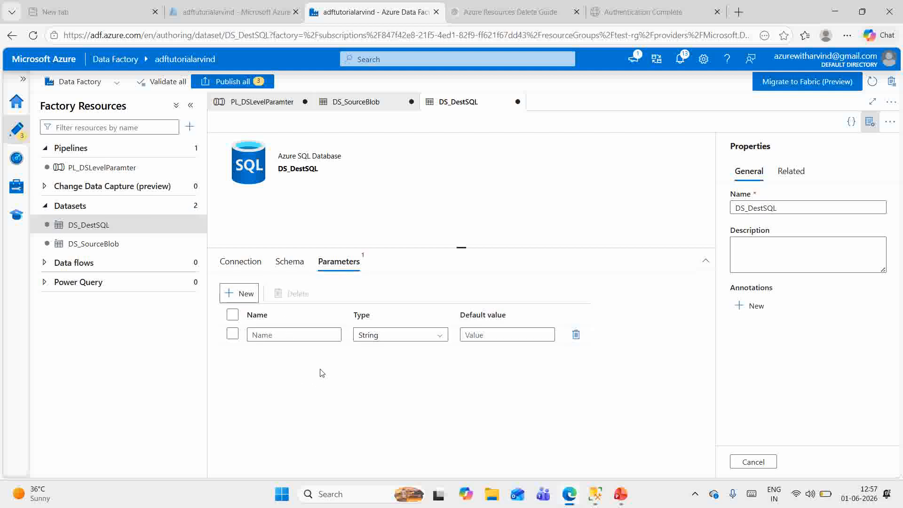
{"action": "left_click", "coordinate": [285, 334]}
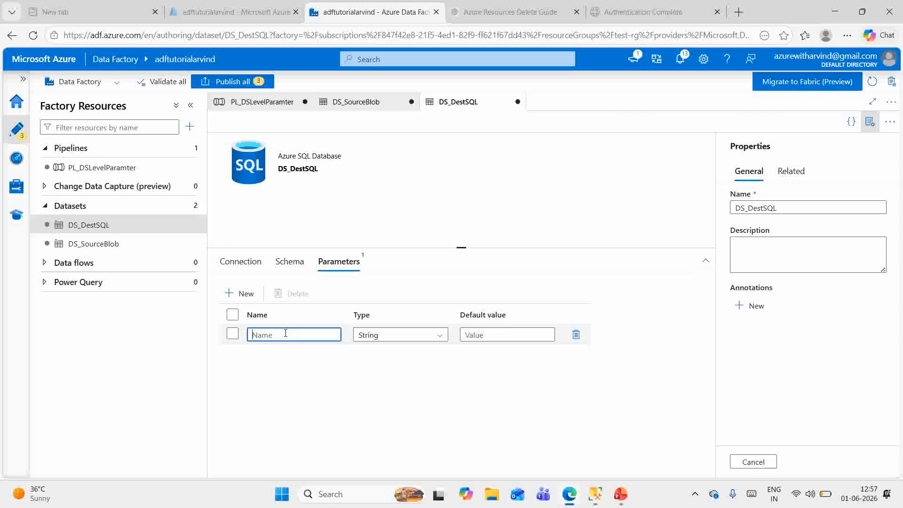
{"action": "type", "text": "Tablename"}
{"action": "left_click", "coordinate": [500, 333]}
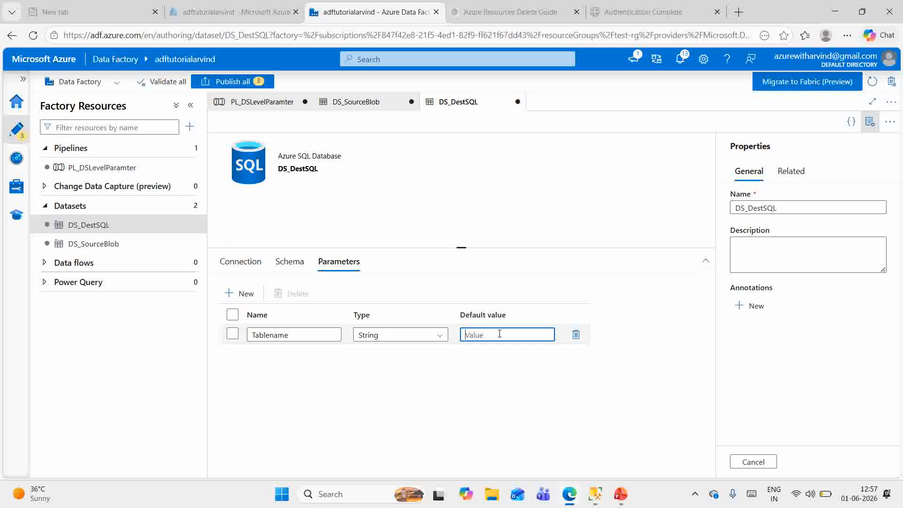
{"action": "type", "text": "customer"}
{"action": "left_click", "coordinate": [243, 263]}
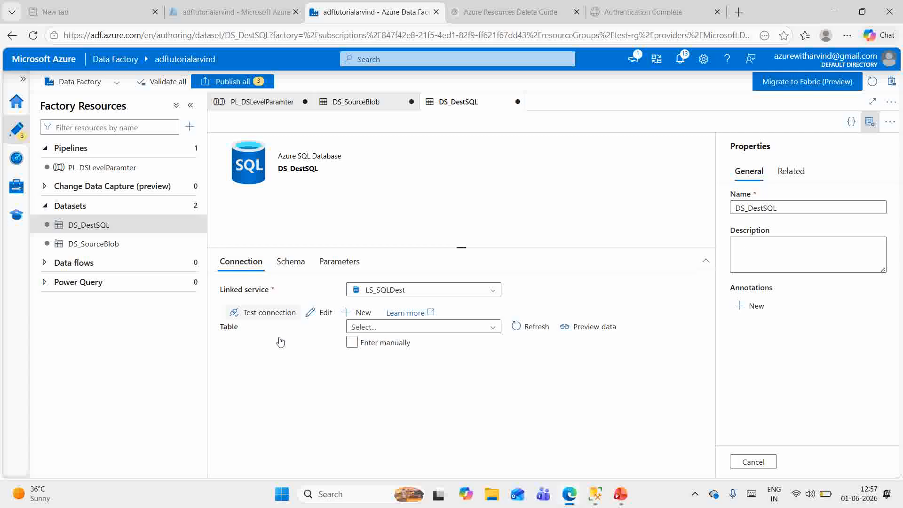
Step: Switch the DS_DestSQL table to manual entry and set its table name dynamically to the dataset's Tablename parameter
{"action": "left_click", "coordinate": [352, 347]}
{"action": "left_click", "coordinate": [352, 344]}
{"action": "left_click", "coordinate": [429, 328]}
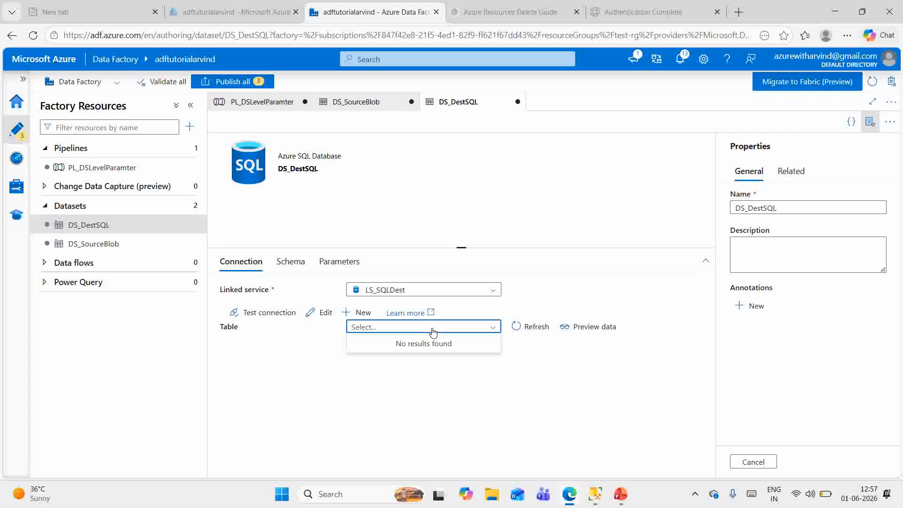
{"action": "left_click", "coordinate": [342, 397]}
{"action": "left_click", "coordinate": [352, 342]}
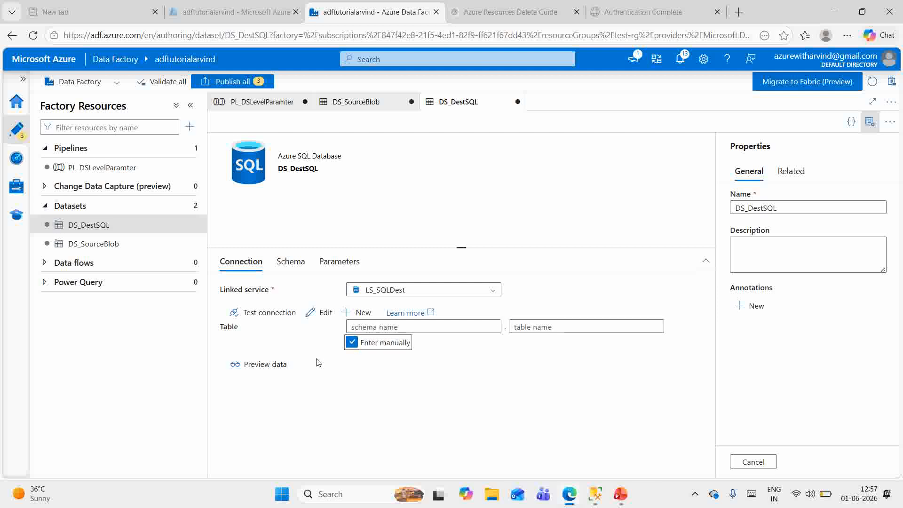
{"action": "left_click", "coordinate": [561, 328]}
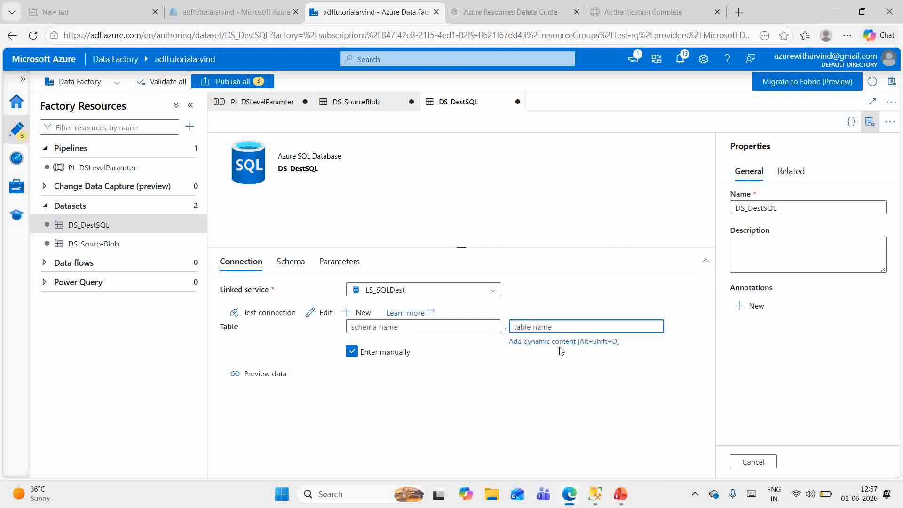
{"action": "left_click", "coordinate": [560, 342]}
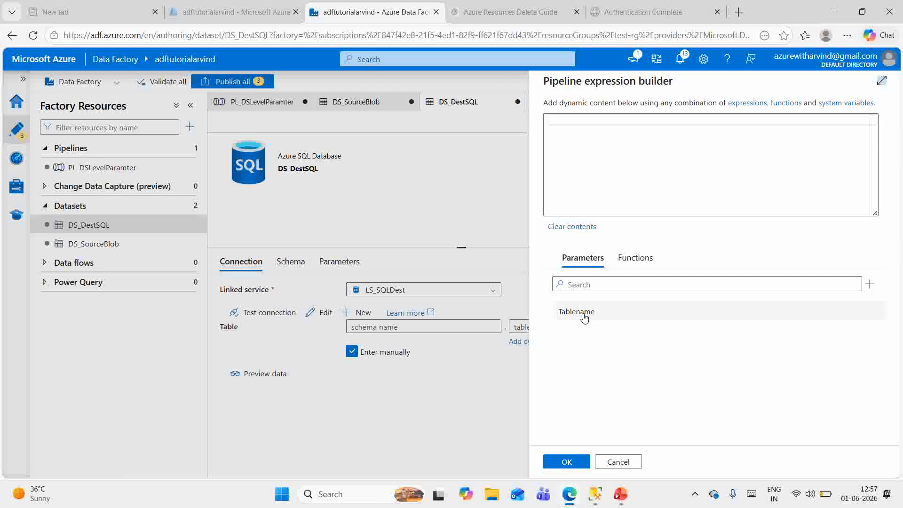
{"action": "left_click", "coordinate": [578, 312]}
{"action": "left_click", "coordinate": [567, 462]}
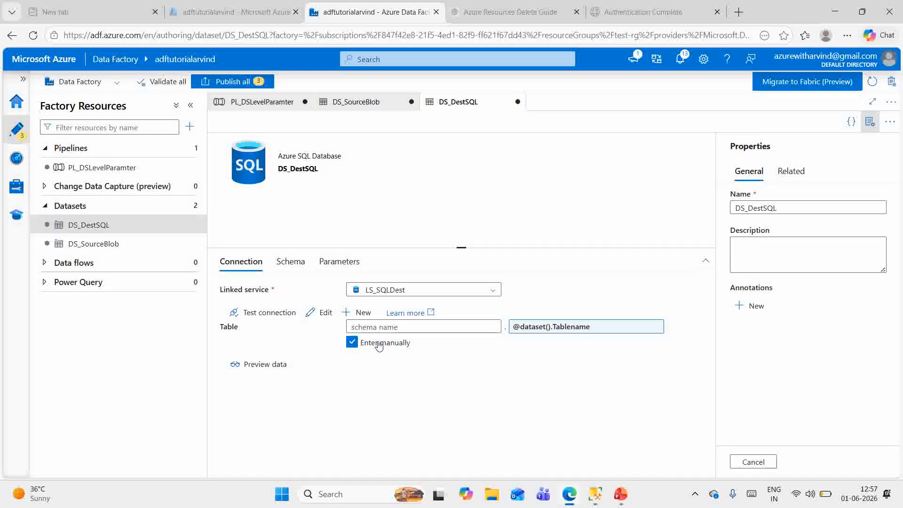
Step: Set the DS_DestSQL table's schema name to dbo and hide the dataset's properties pane
{"action": "left_click", "coordinate": [370, 327]}
{"action": "type", "text": "dbo"}
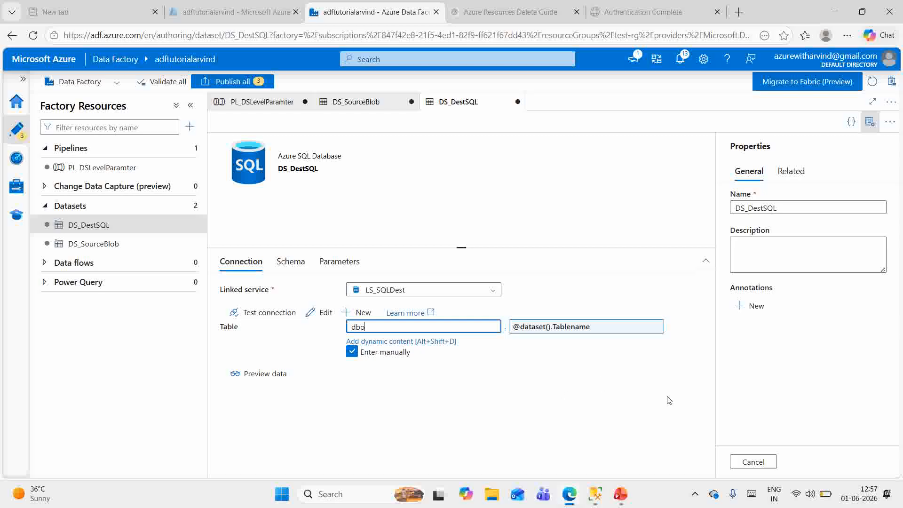
{"action": "left_click", "coordinate": [870, 122]}
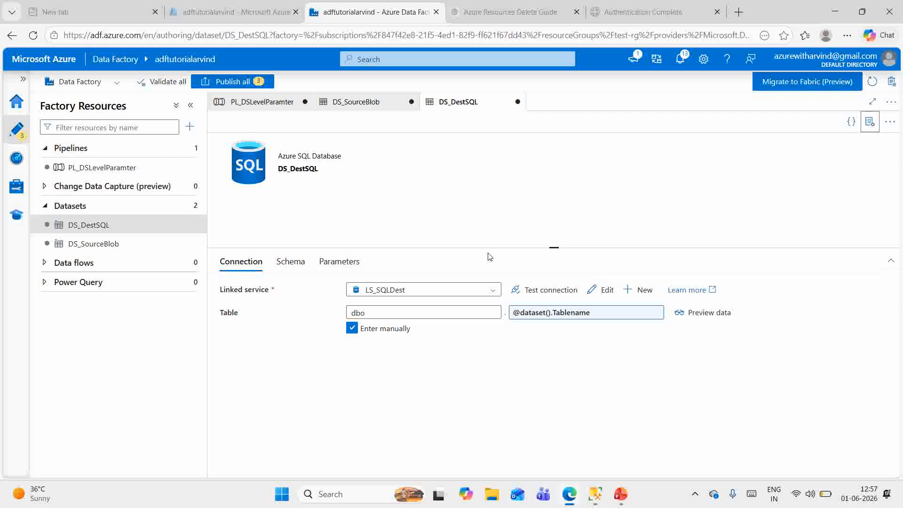
Step: Add a Copy data activity to the PL_DSLevelParamter pipeline canvas and collapse the Factory Resources pane
{"action": "left_click", "coordinate": [246, 104]}
{"action": "left_click", "coordinate": [257, 142]}
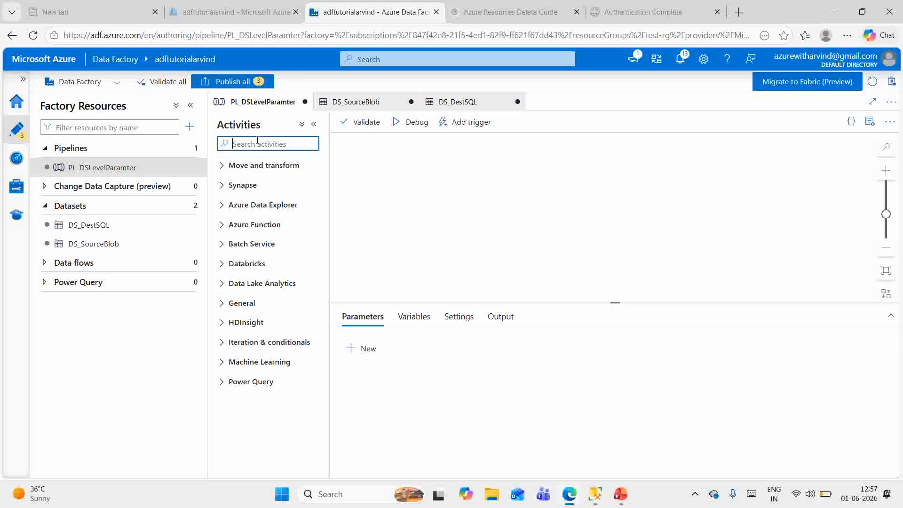
{"action": "type", "text": "copy"}
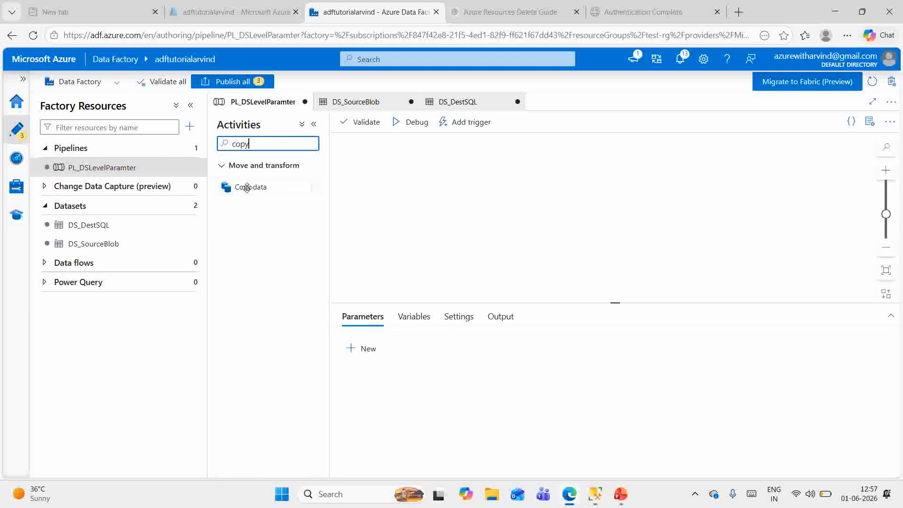
{"action": "left_click_drag", "start_coordinate": [246, 186], "coordinate": [430, 190]}
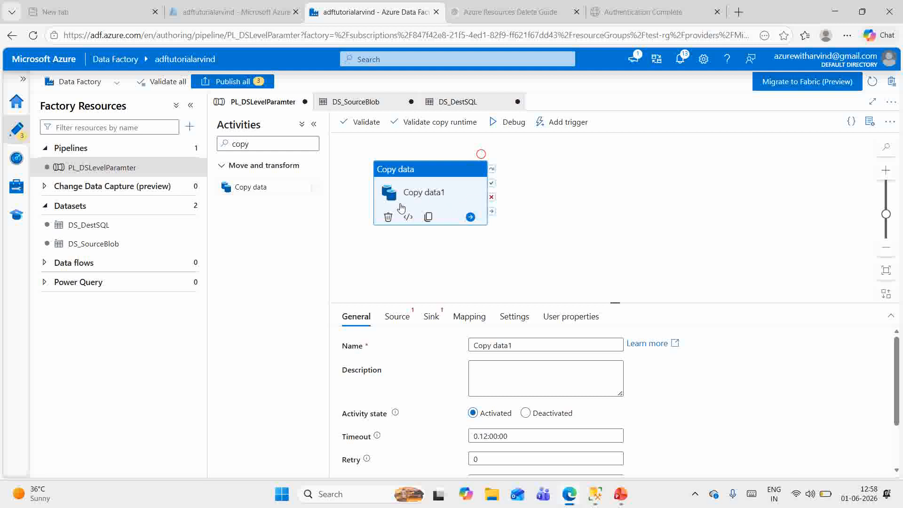
{"action": "left_click", "coordinate": [191, 105]}
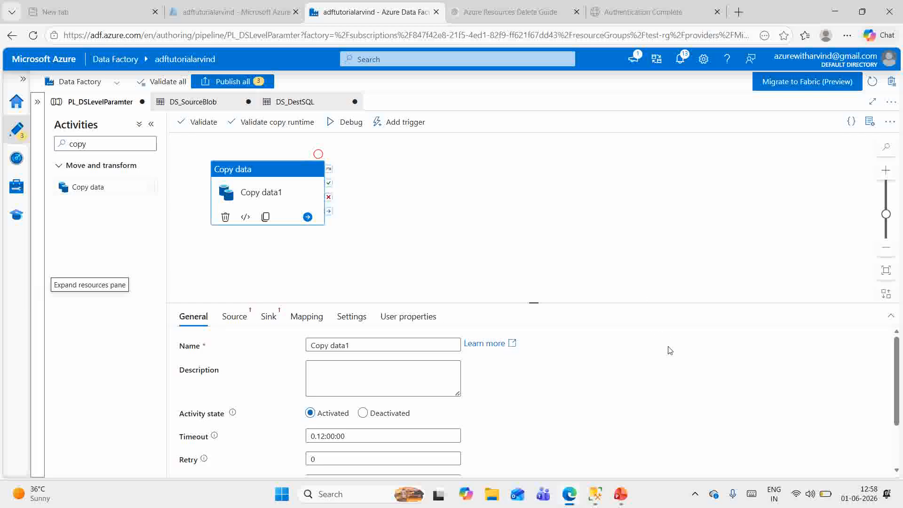
Step: Set the copy activity's source dataset to DS_SourceBlob and review its FileName parameter and source settings
{"action": "scroll", "coordinate": [670, 350], "scroll_direction": "down", "scroll_amount": 2}
{"action": "scroll", "coordinate": [394, 372], "scroll_direction": "up", "scroll_amount": 2}
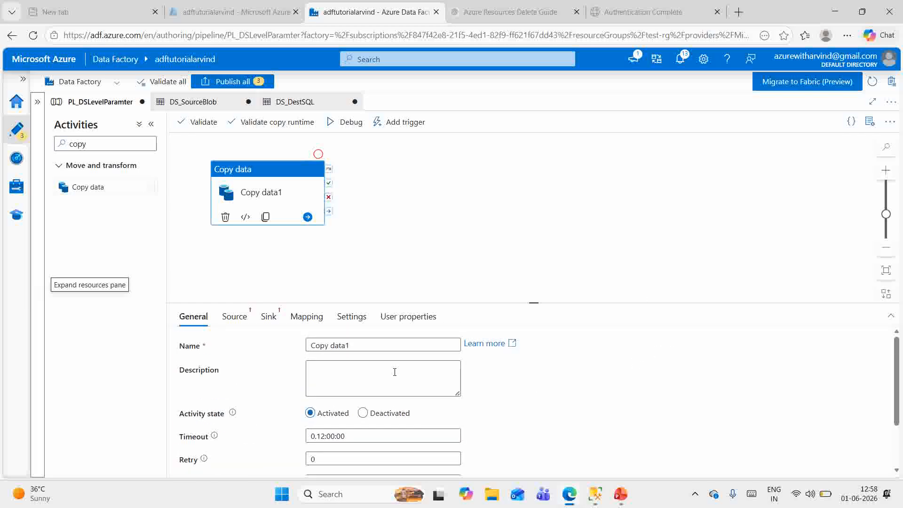
{"action": "left_click", "coordinate": [232, 322]}
{"action": "scroll", "coordinate": [445, 287], "scroll_direction": "down", "scroll_amount": 2}
{"action": "left_click", "coordinate": [452, 347]}
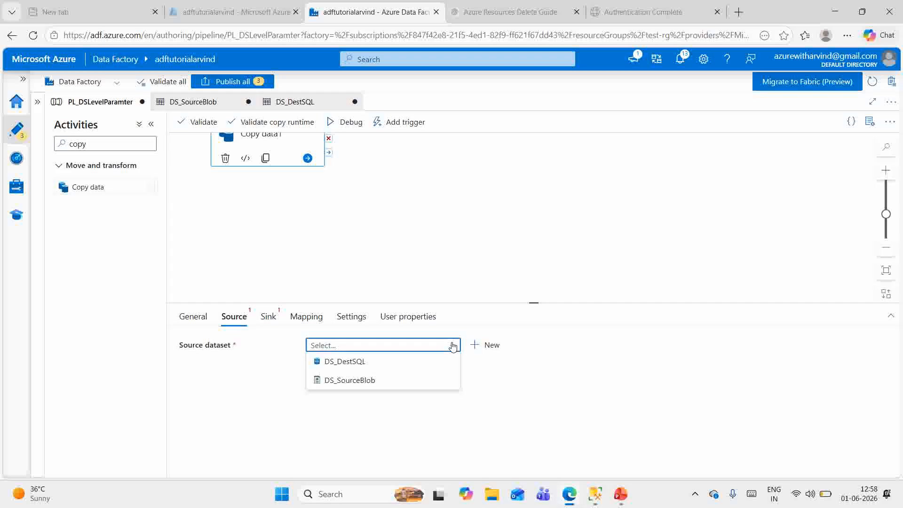
{"action": "left_click", "coordinate": [377, 380]}
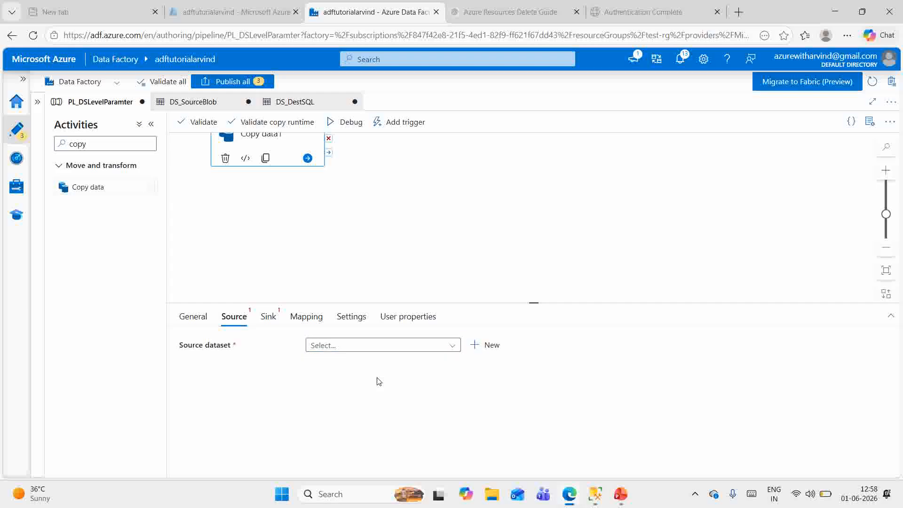
{"action": "left_click", "coordinate": [453, 346]}
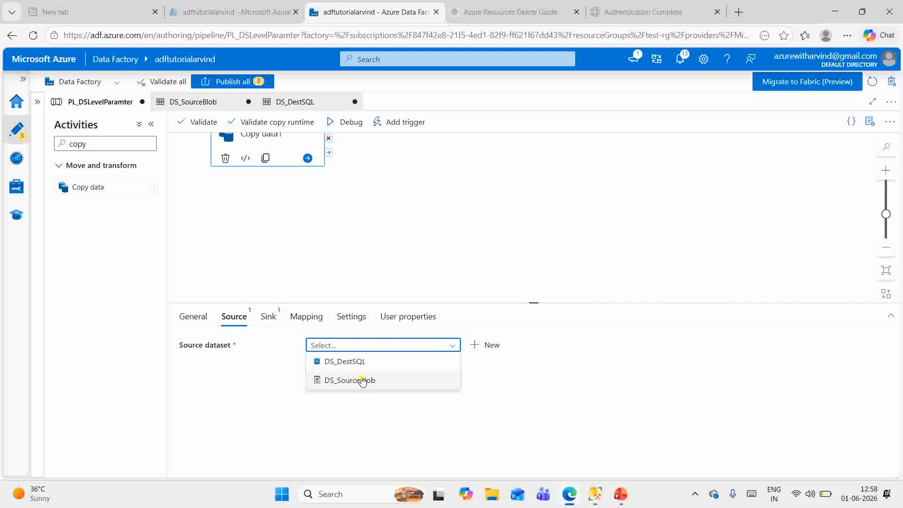
{"action": "left_click", "coordinate": [365, 379]}
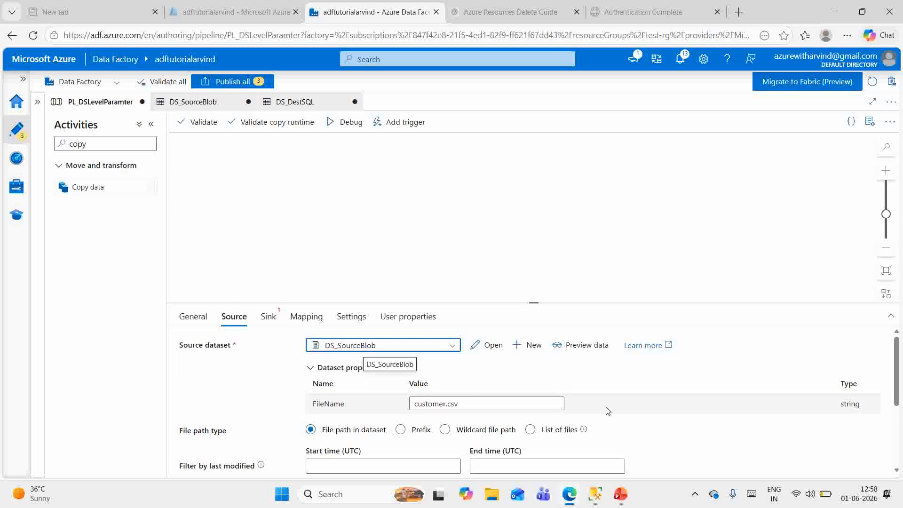
{"action": "scroll", "coordinate": [666, 420], "scroll_direction": "down", "scroll_amount": 3}
{"action": "scroll", "coordinate": [669, 420], "scroll_direction": "up", "scroll_amount": 3}
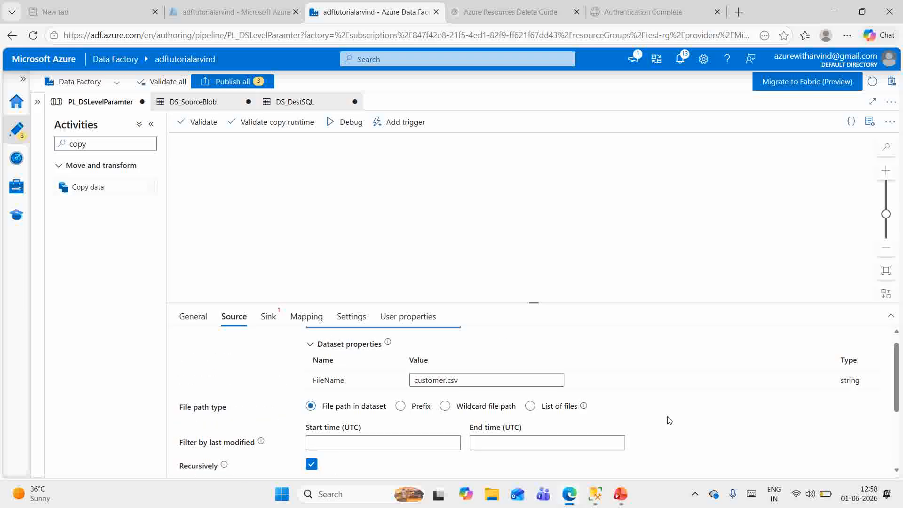
{"action": "scroll", "coordinate": [670, 420], "scroll_direction": "down", "scroll_amount": 3}
{"action": "scroll", "coordinate": [669, 420], "scroll_direction": "up", "scroll_amount": 3}
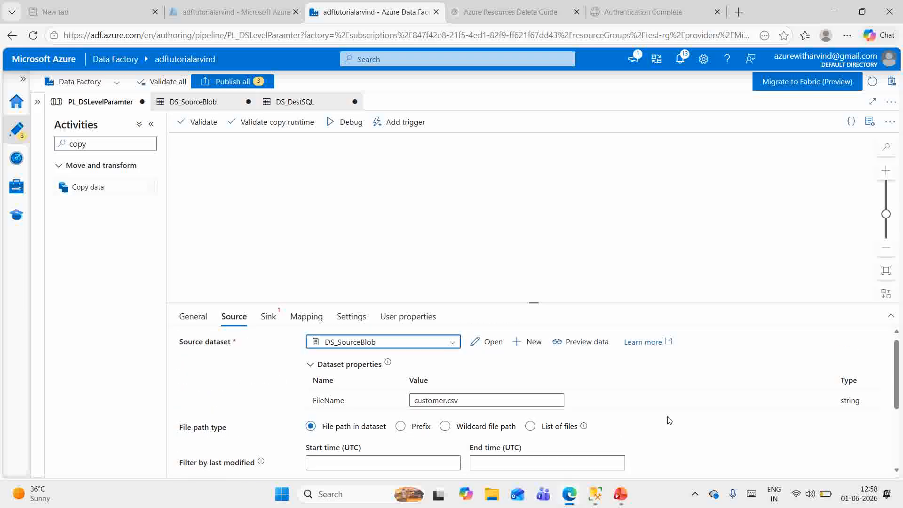
{"action": "scroll", "coordinate": [668, 420], "scroll_direction": "down", "scroll_amount": 3}
{"action": "scroll", "coordinate": [668, 419], "scroll_direction": "up", "scroll_amount": 3}
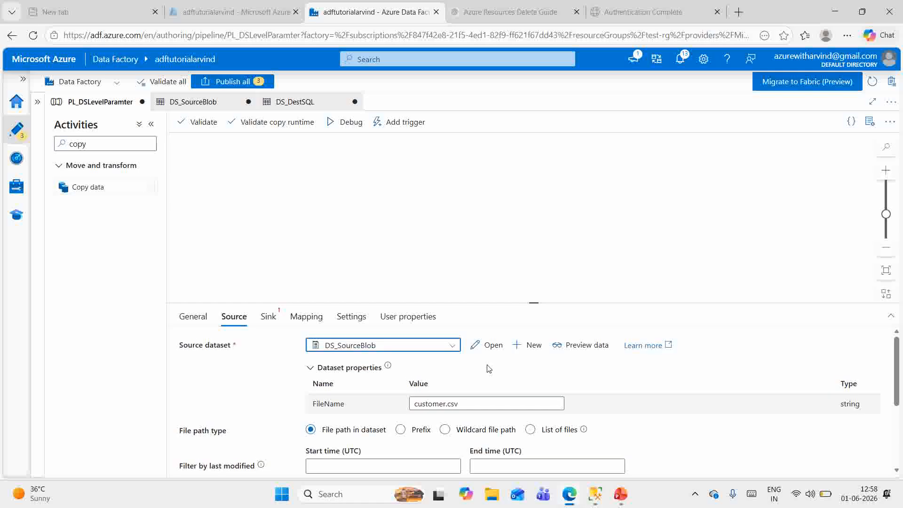
Step: Set the copy activity's sink dataset to DS_DestSQL with the Auto create table option, and review the sink settings
{"action": "left_click", "coordinate": [268, 317]}
{"action": "left_click", "coordinate": [447, 348]}
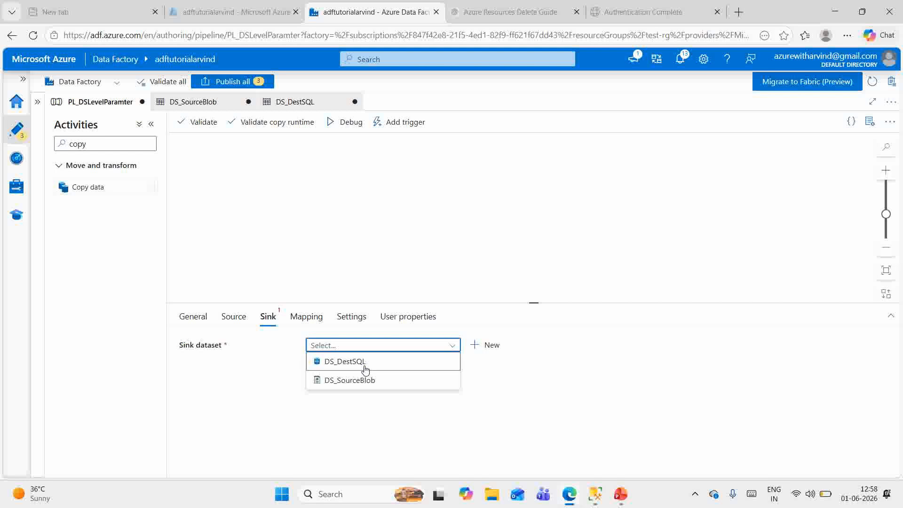
{"action": "left_click", "coordinate": [347, 362]}
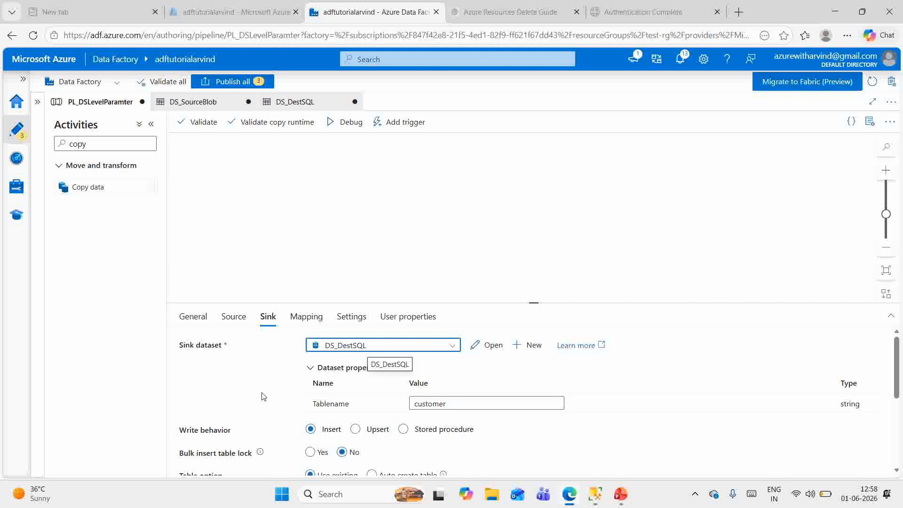
{"action": "scroll", "coordinate": [264, 397], "scroll_direction": "down", "scroll_amount": 2}
{"action": "left_click", "coordinate": [372, 358]}
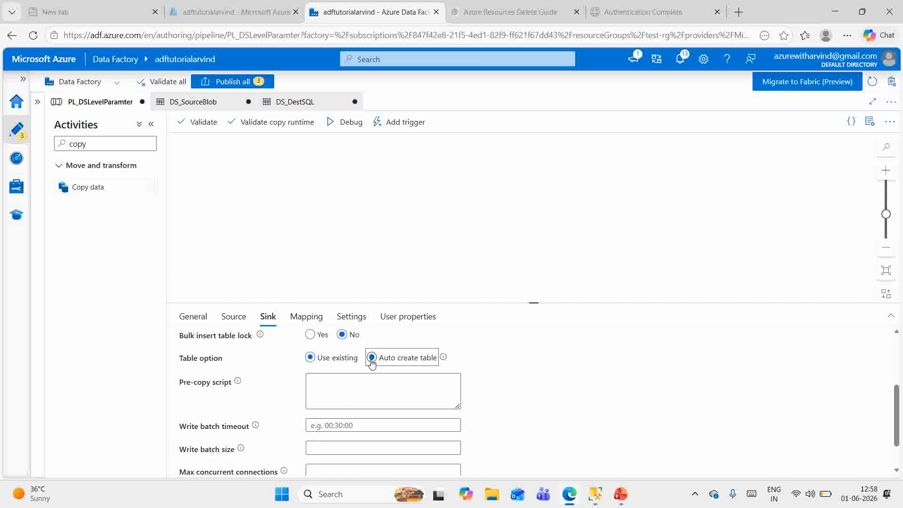
{"action": "scroll", "coordinate": [547, 411], "scroll_direction": "down", "scroll_amount": 1}
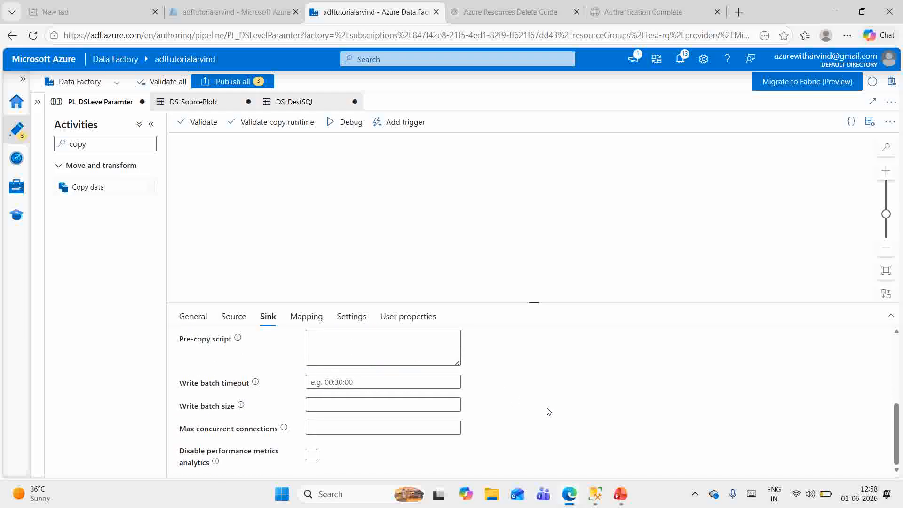
{"action": "scroll", "coordinate": [546, 412], "scroll_direction": "up", "scroll_amount": 3}
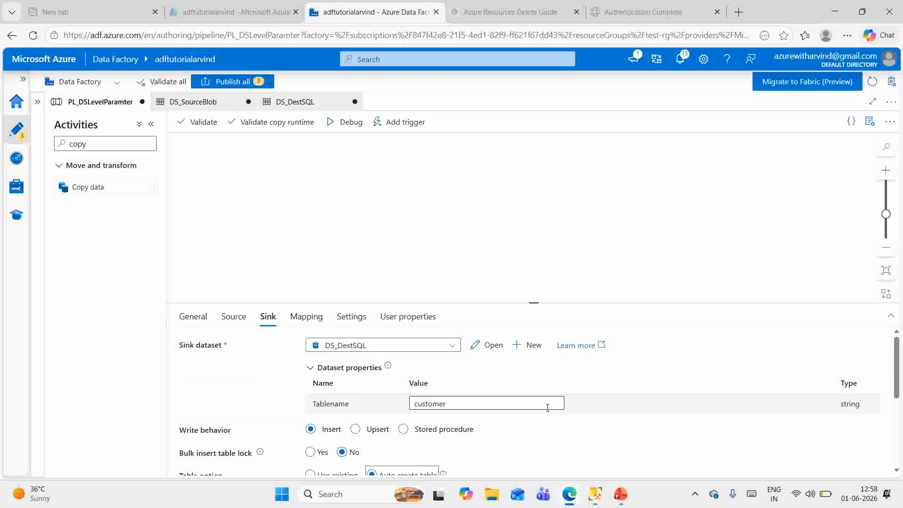
{"action": "scroll", "coordinate": [624, 427], "scroll_direction": "down", "scroll_amount": 3}
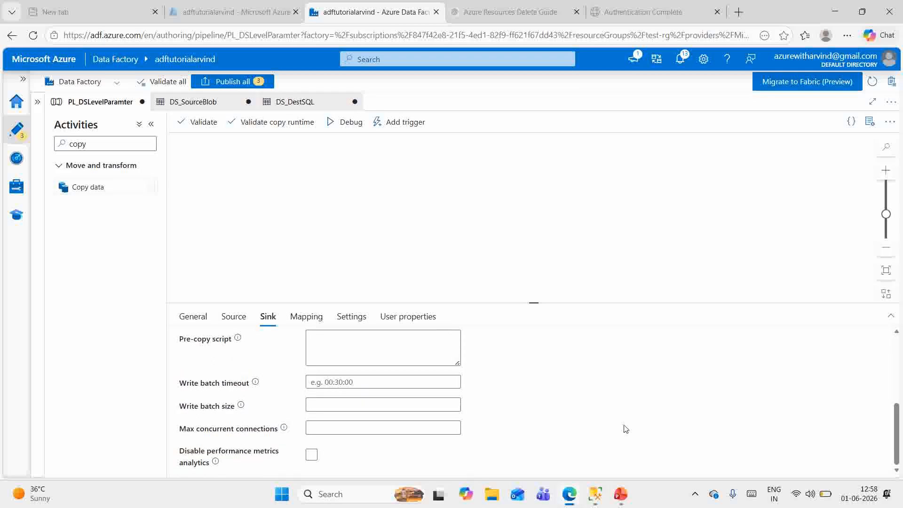
{"action": "scroll", "coordinate": [625, 428], "scroll_direction": "up", "scroll_amount": 3}
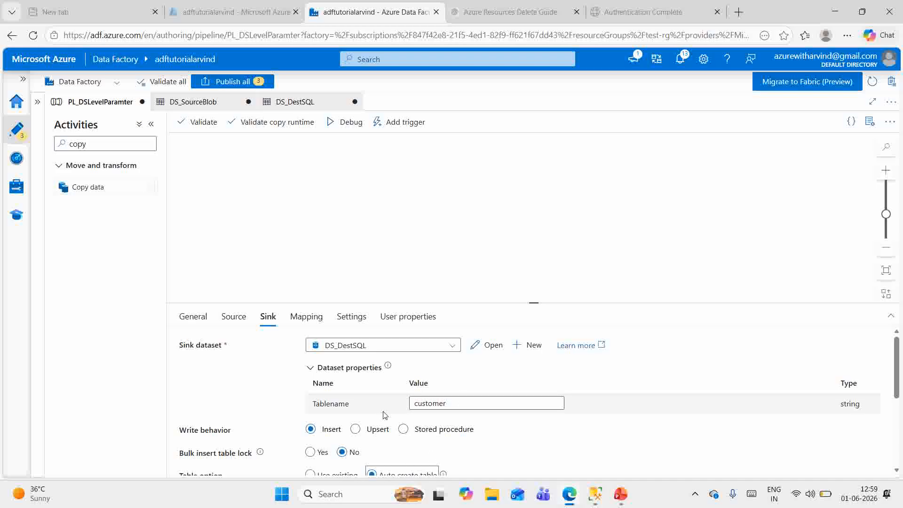
{"action": "scroll", "coordinate": [329, 412], "scroll_direction": "down", "scroll_amount": 5}
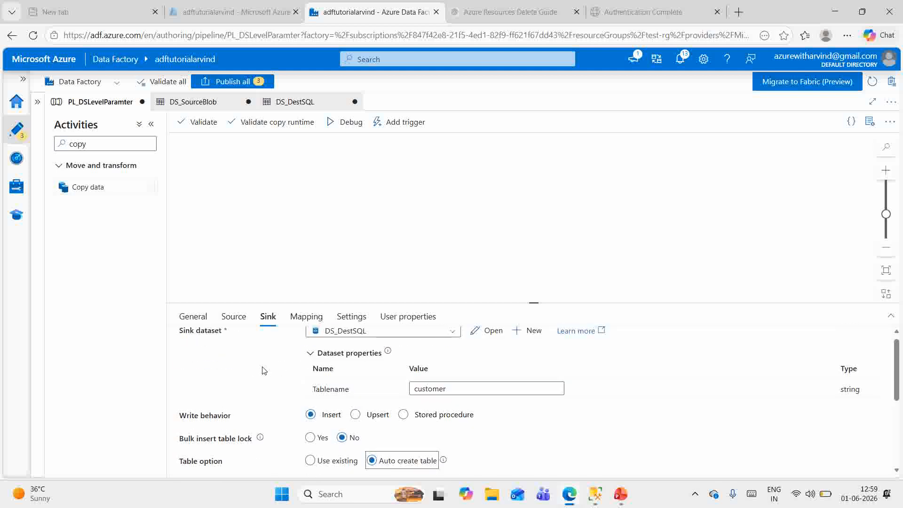
{"action": "scroll", "coordinate": [263, 370], "scroll_direction": "up", "scroll_amount": 5}
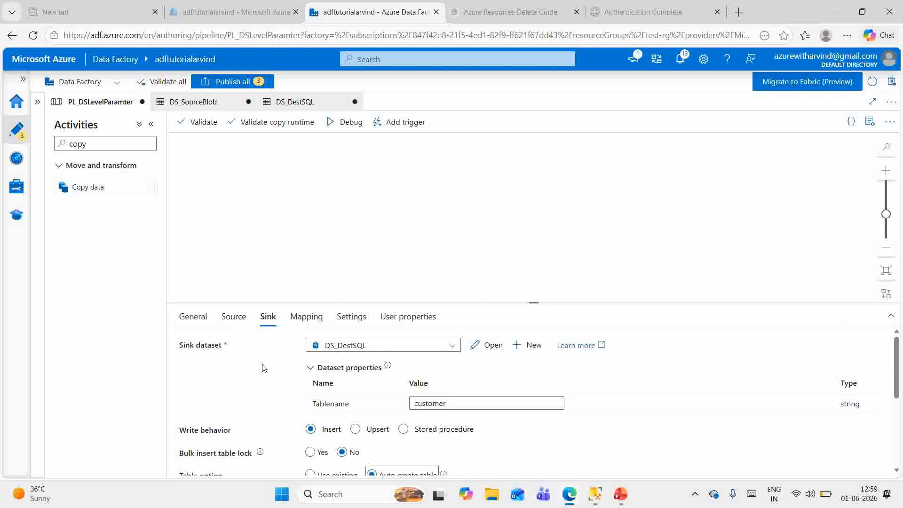
Step: Publish all pending pipeline and dataset changes, and start a debug run of PL_DSLevelParamter
{"action": "left_click", "coordinate": [217, 82]}
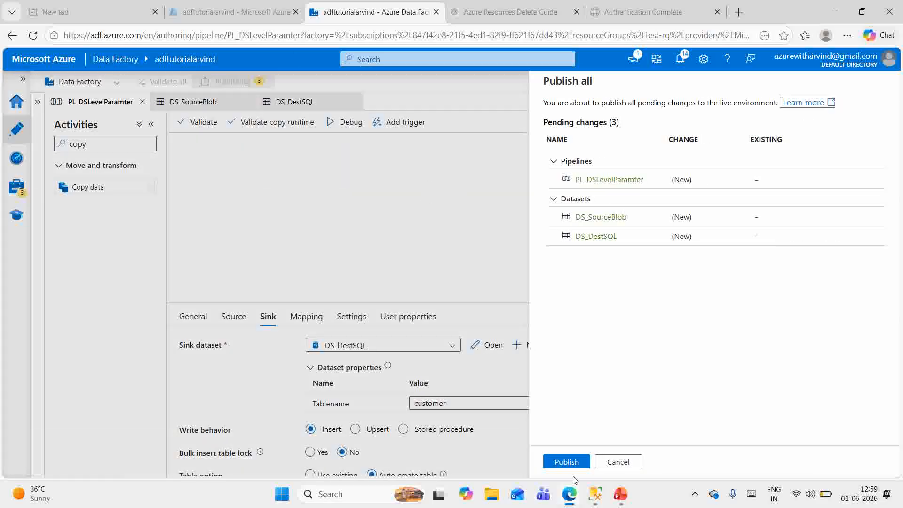
{"action": "left_click", "coordinate": [569, 462]}
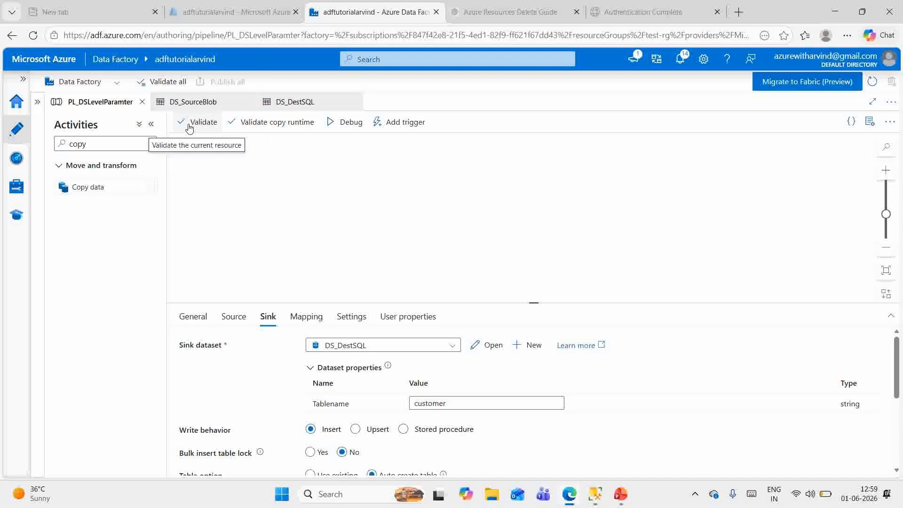
{"action": "left_click", "coordinate": [314, 168]}
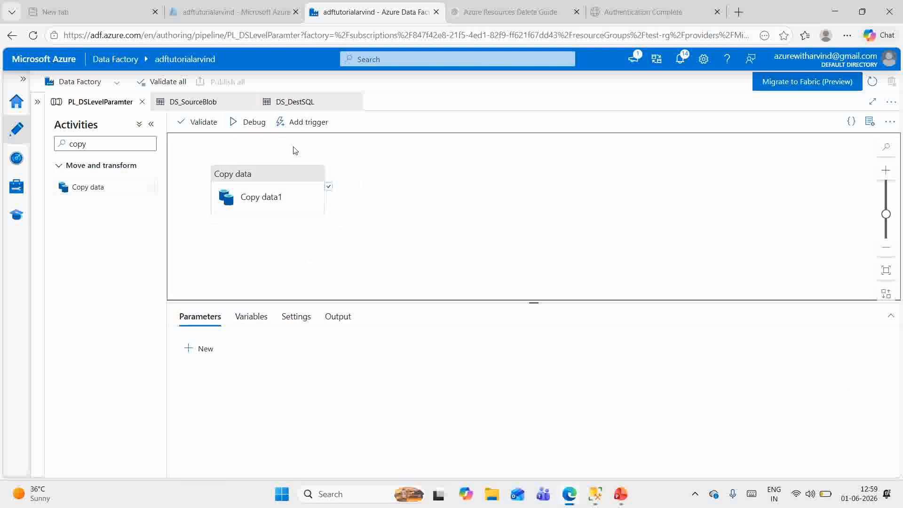
{"action": "left_click", "coordinate": [246, 122]}
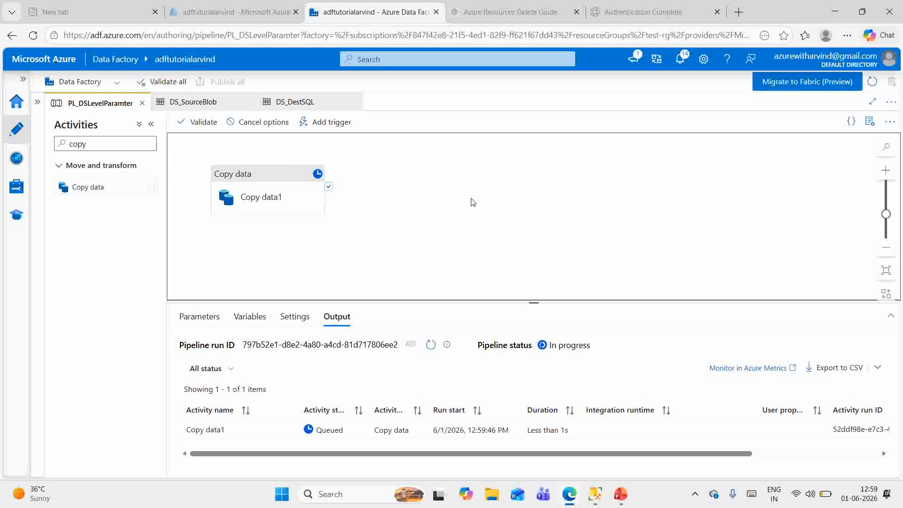
Step: Switch to SQL Server Management Studio and expand the CustomerDB database's Tables folder to inspect its tables
{"action": "left_click", "coordinate": [595, 493]}
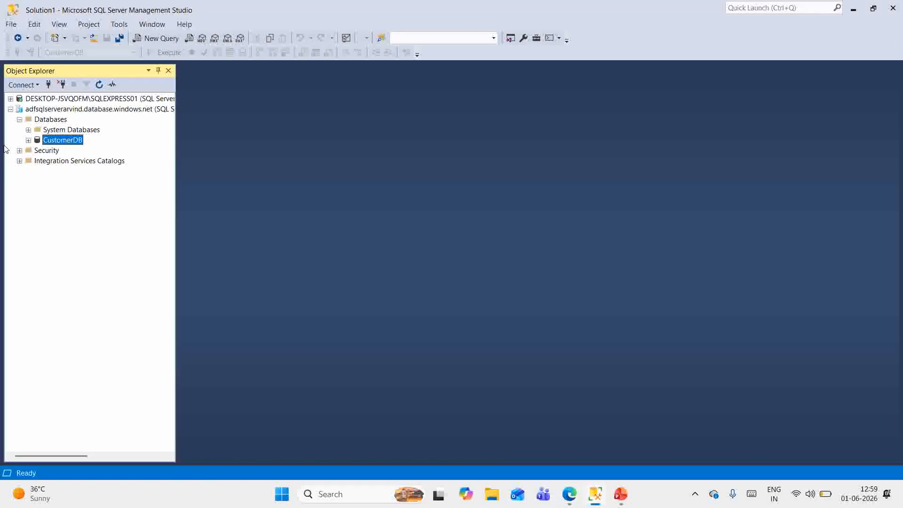
{"action": "left_click", "coordinate": [29, 140]}
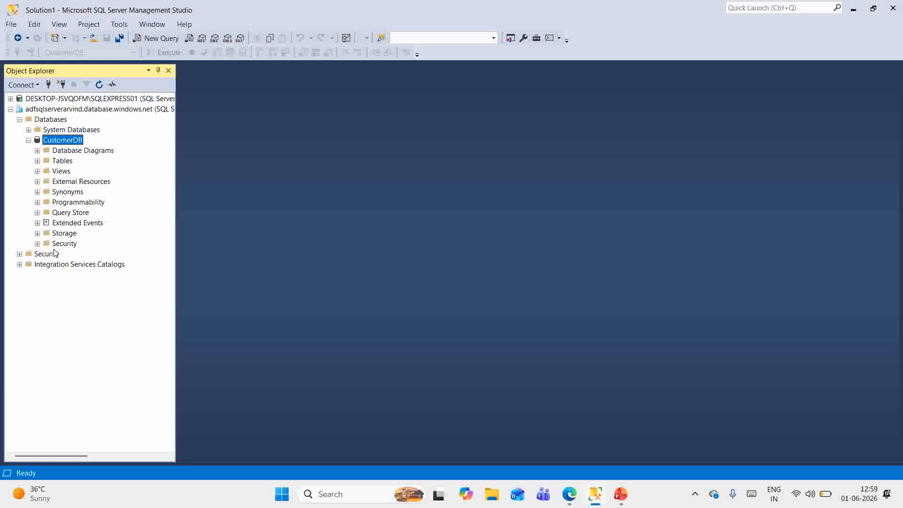
{"action": "left_click", "coordinate": [37, 160]}
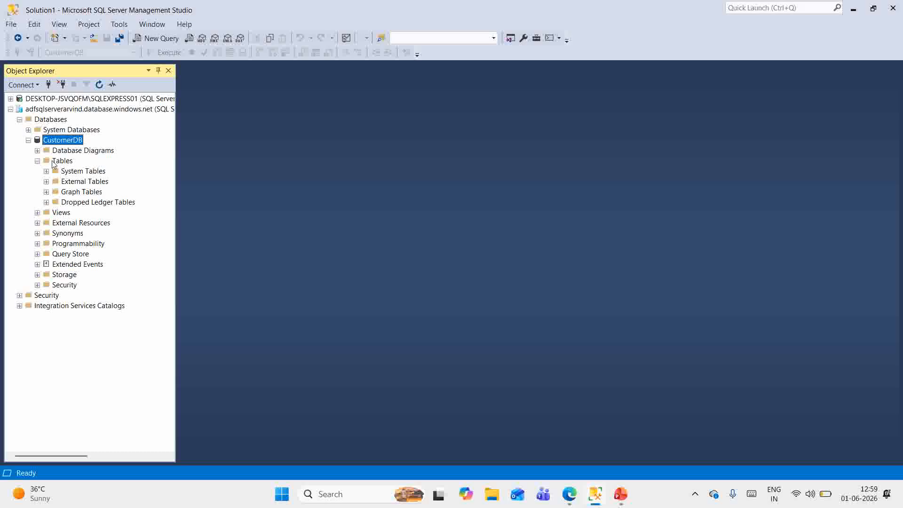
Step: Check the debug run's status in Data Factory, and reload CustomerDB's Tables folder in SQL Server Management Studio to look for the new table
{"action": "left_click", "coordinate": [568, 493]}
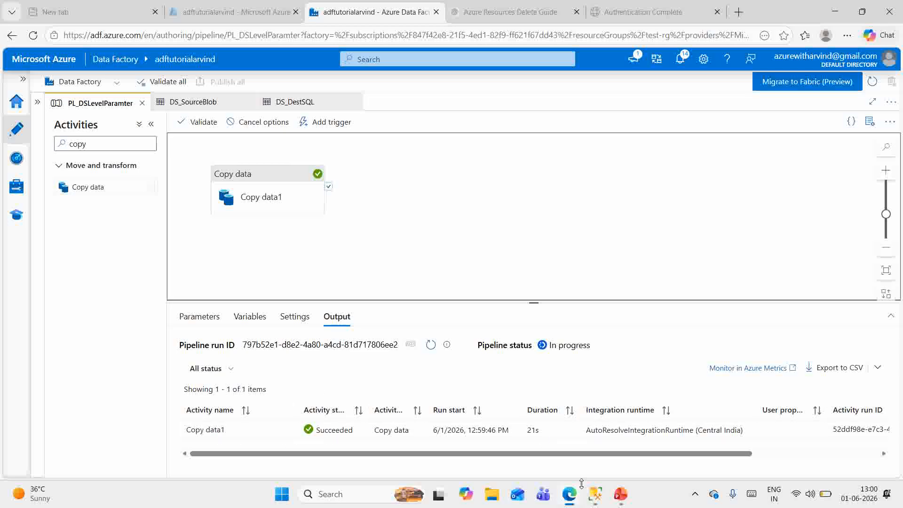
{"action": "left_click", "coordinate": [595, 494]}
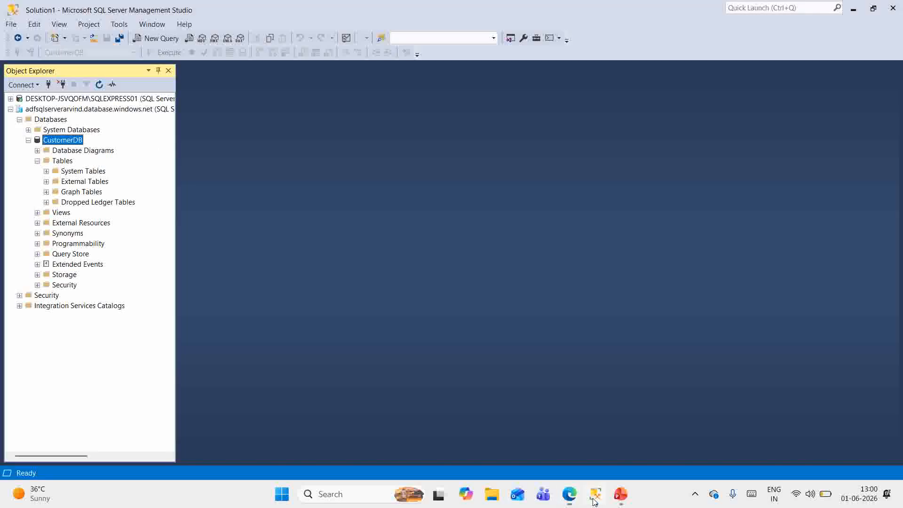
{"action": "left_click", "coordinate": [28, 140]}
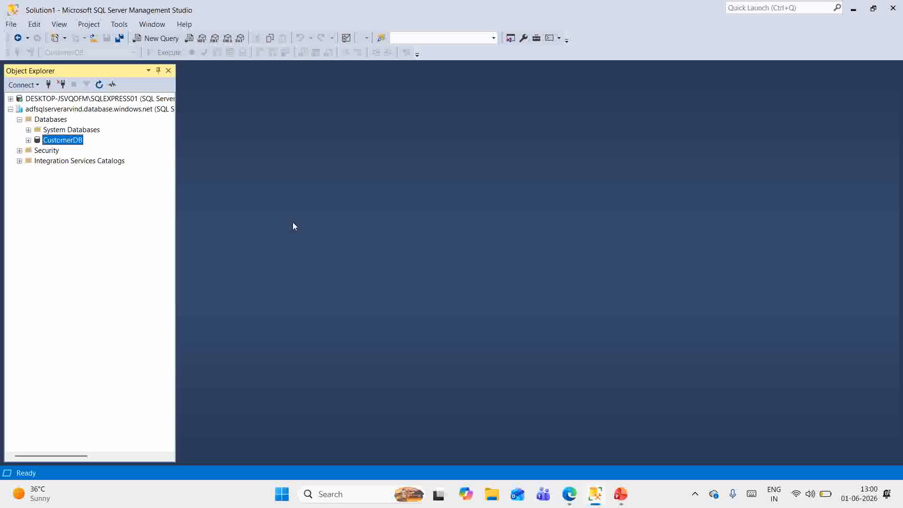
{"action": "left_click", "coordinate": [29, 140]}
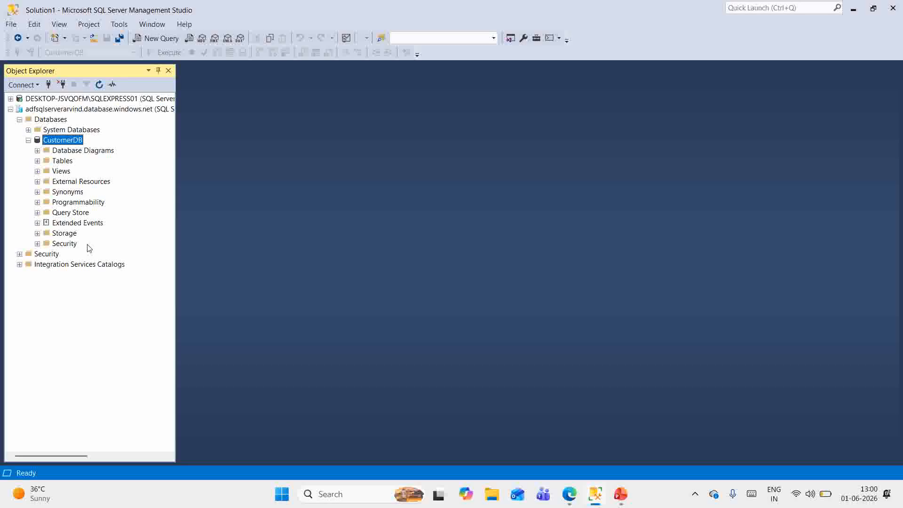
{"action": "left_click", "coordinate": [38, 161]}
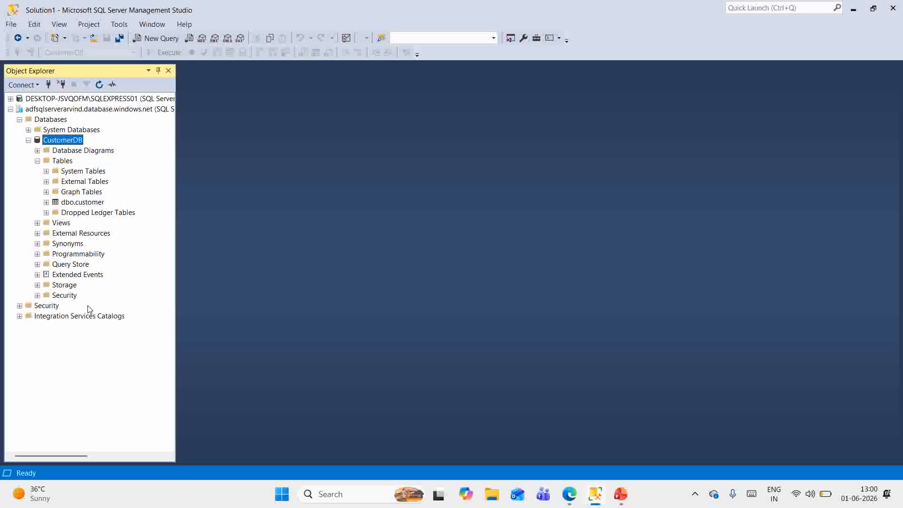
Step: Run the query select * from Customer in a new CustomerDB query window, and switch back to the pipeline run output in Data Factory
{"action": "left_click", "coordinate": [81, 203]}
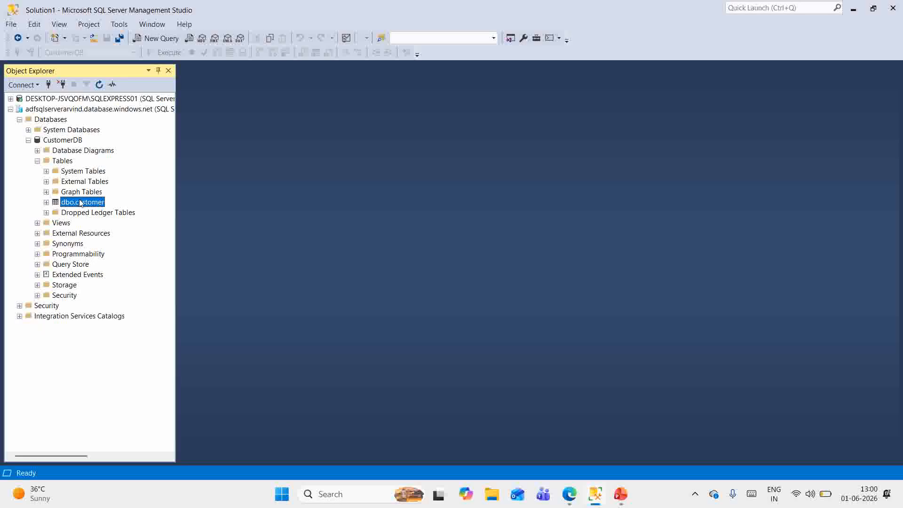
{"action": "left_click", "coordinate": [156, 38]}
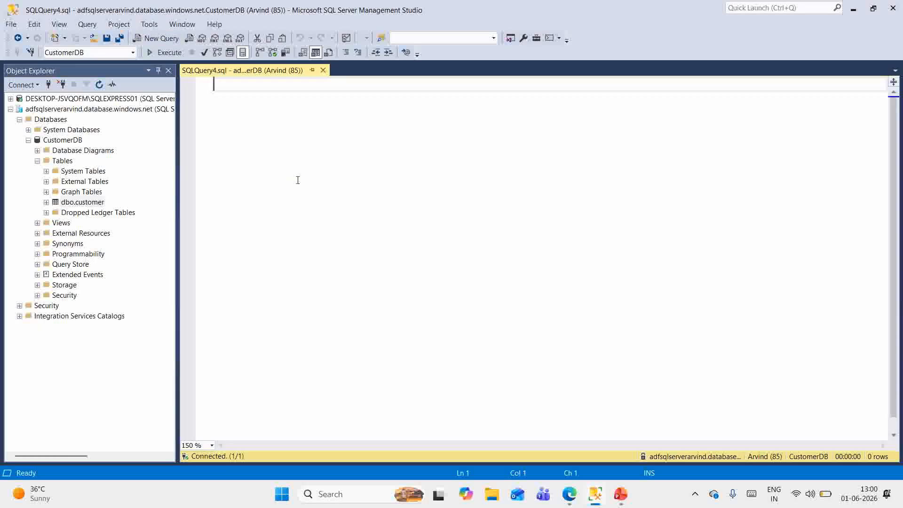
{"action": "type", "text": "select *"}
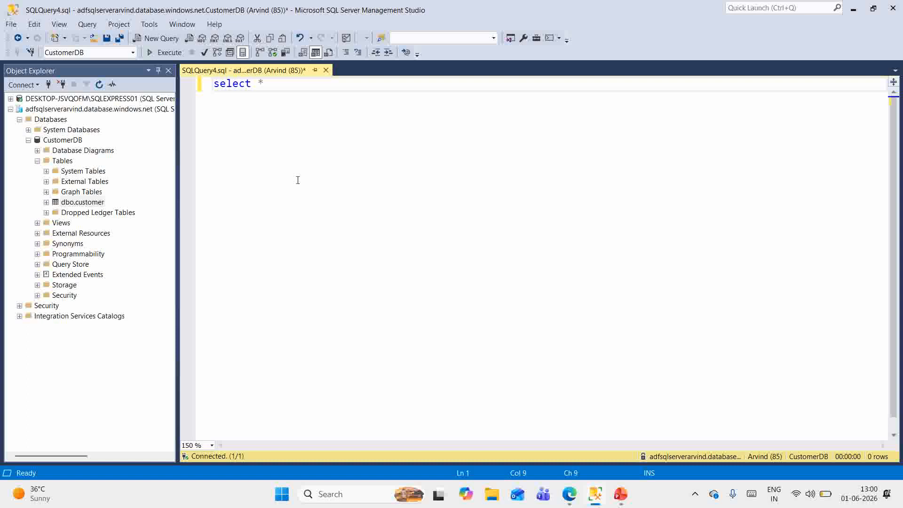
{"action": "type", "text": " from cus"}
{"action": "key", "text": "Tab"}
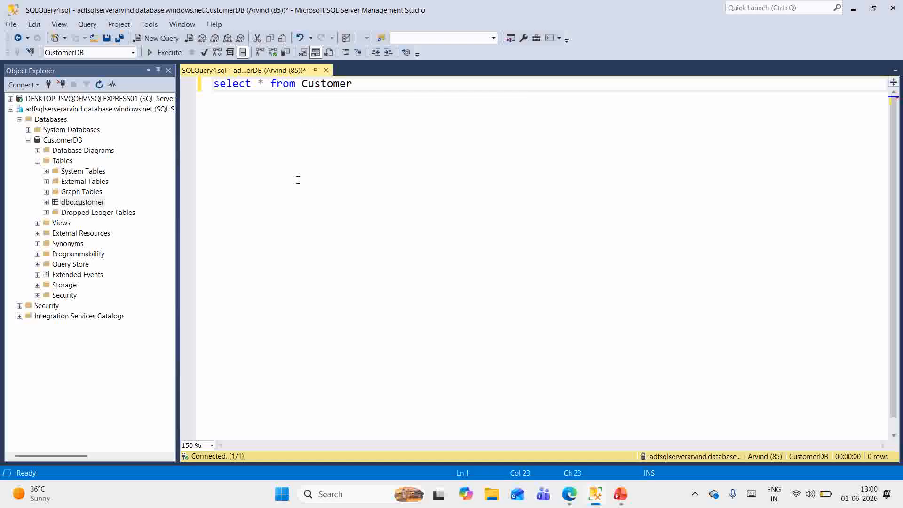
{"action": "left_click", "coordinate": [173, 55]}
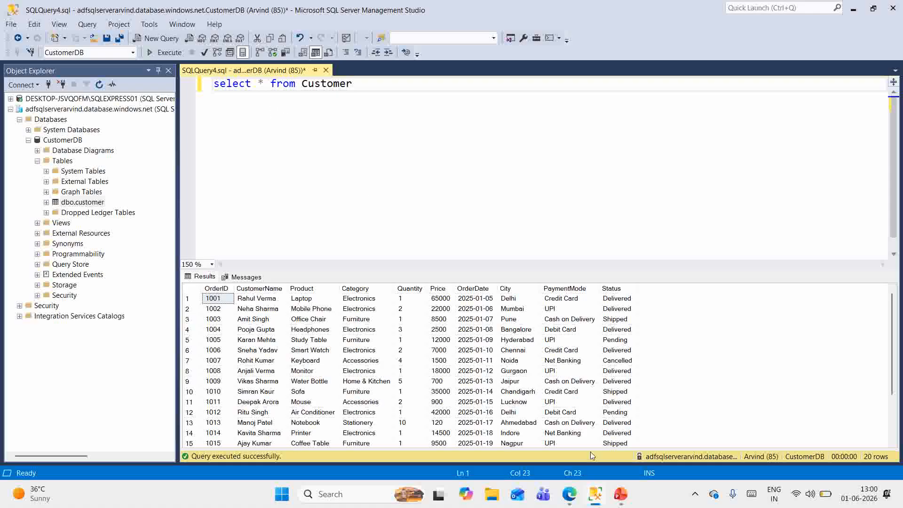
{"action": "left_click", "coordinate": [569, 494]}
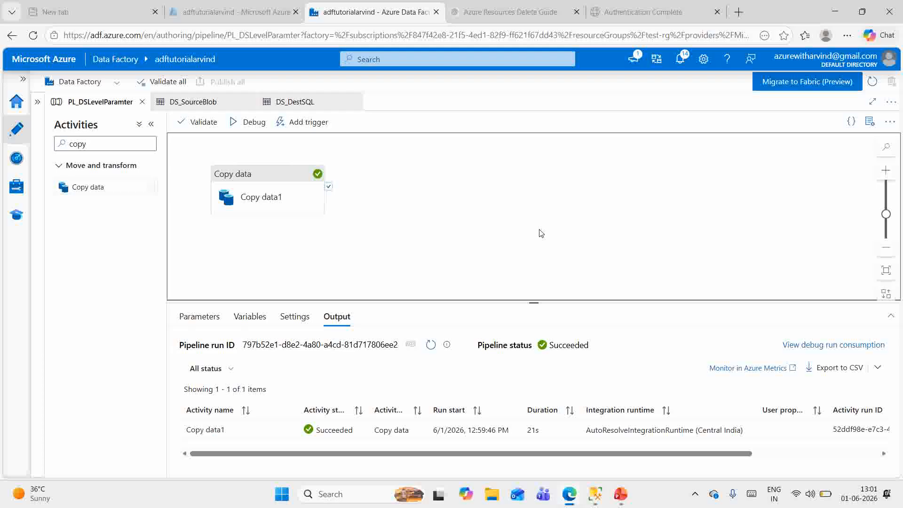
{"action": "left_click", "coordinate": [711, 497]}
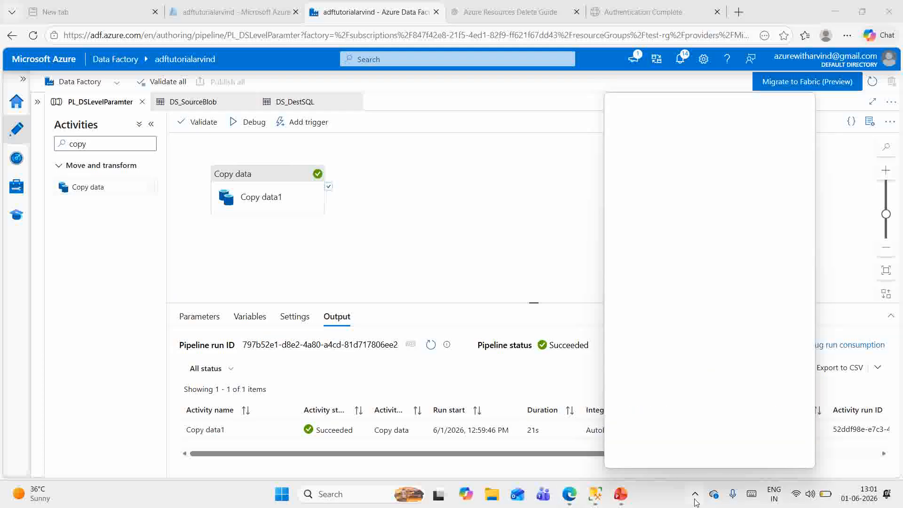
{"action": "left_click", "coordinate": [694, 499]}
{"action": "left_click", "coordinate": [694, 499]}
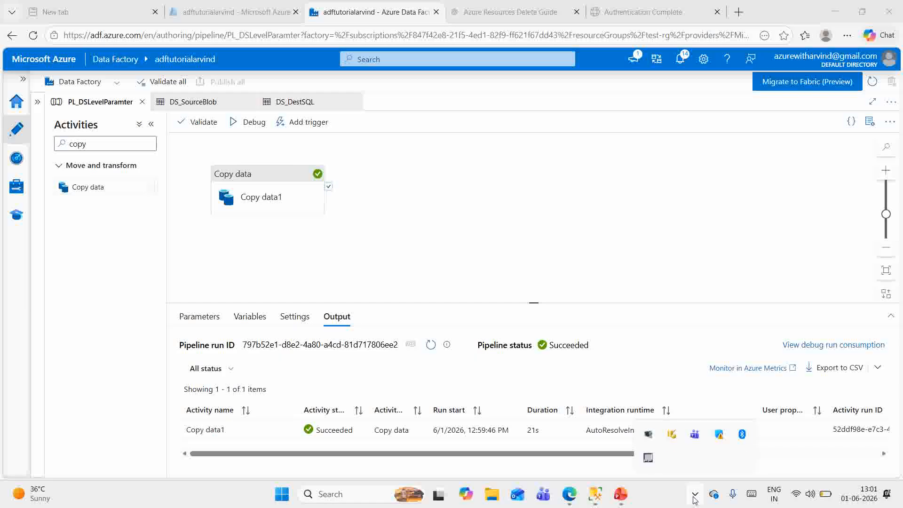